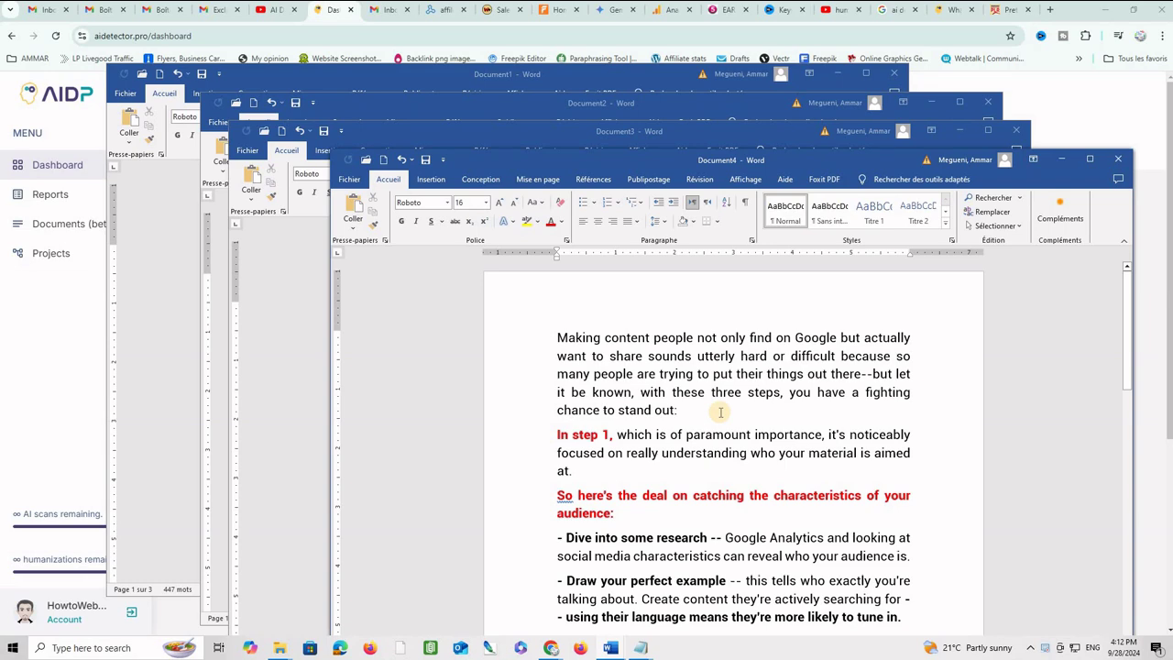
# Minimize Word's Document4, Document3, Document2 and Document1 to reveal the AIDP dashboard
pyautogui.click(1061, 159)
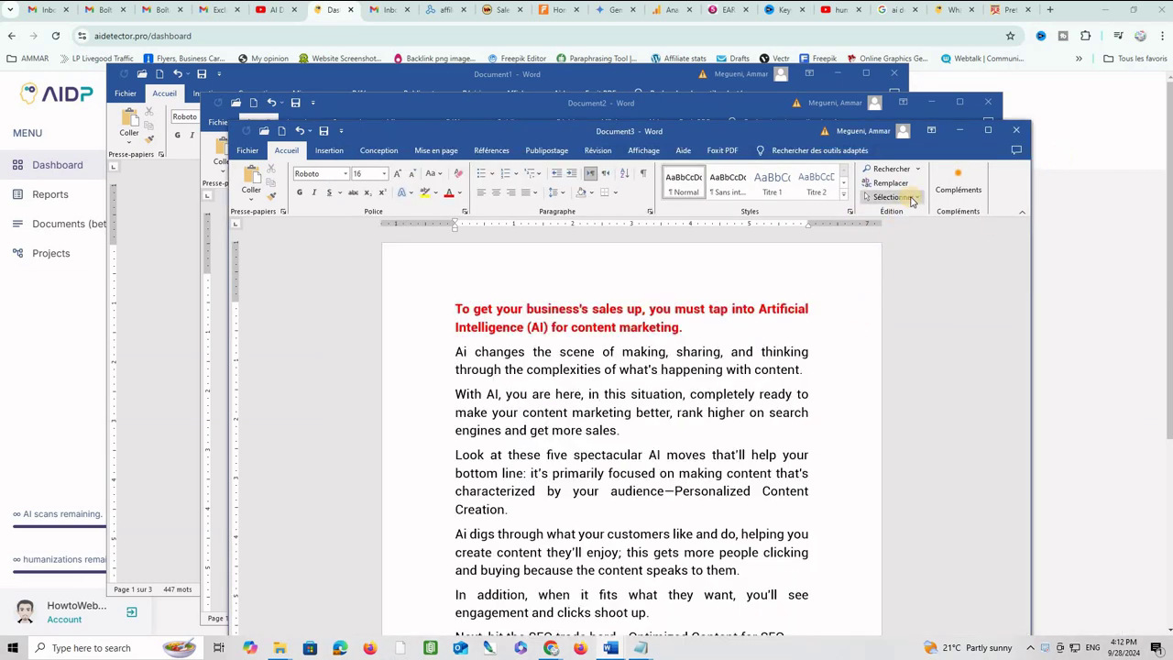
pyautogui.click(956, 131)
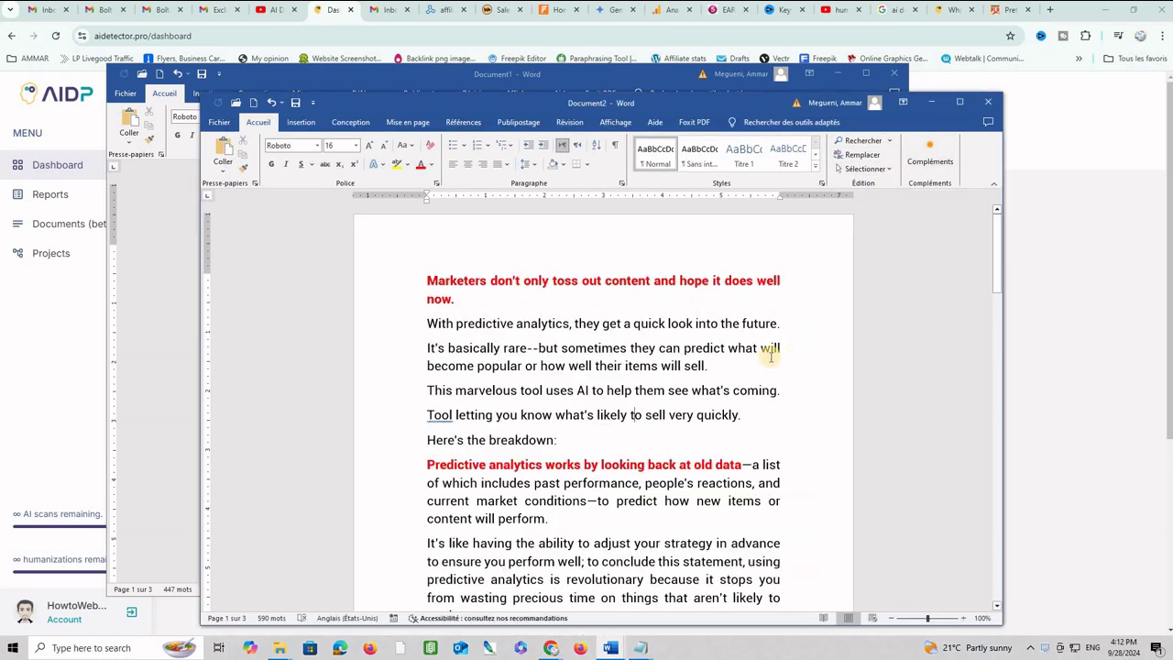
pyautogui.click(927, 103)
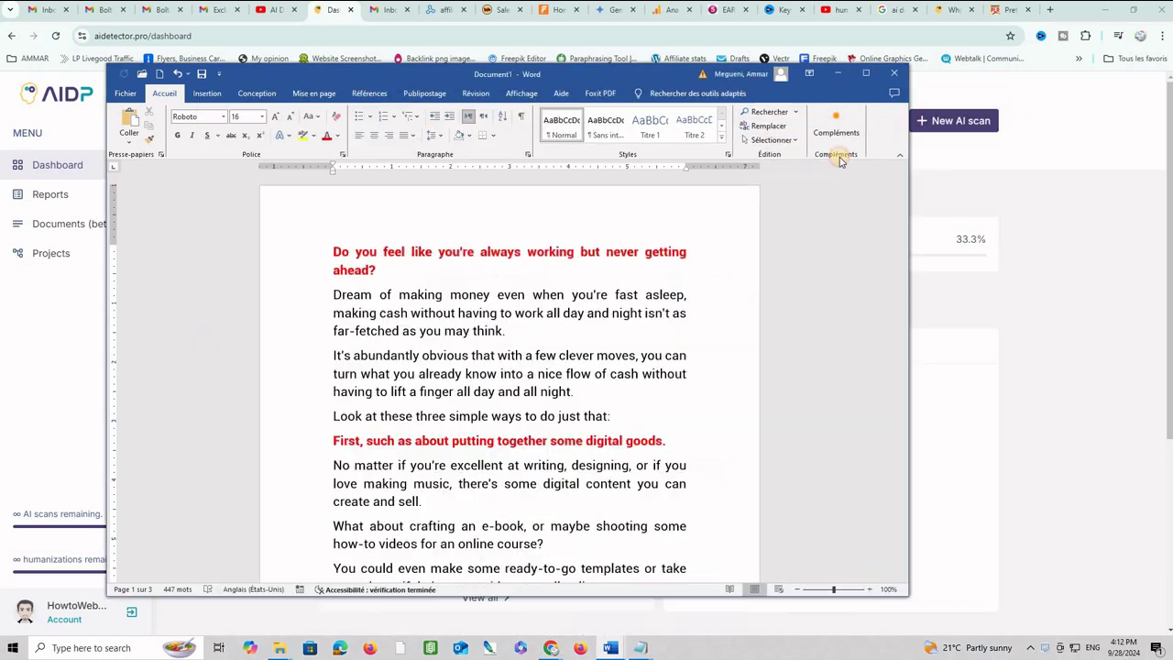
pyautogui.click(837, 73)
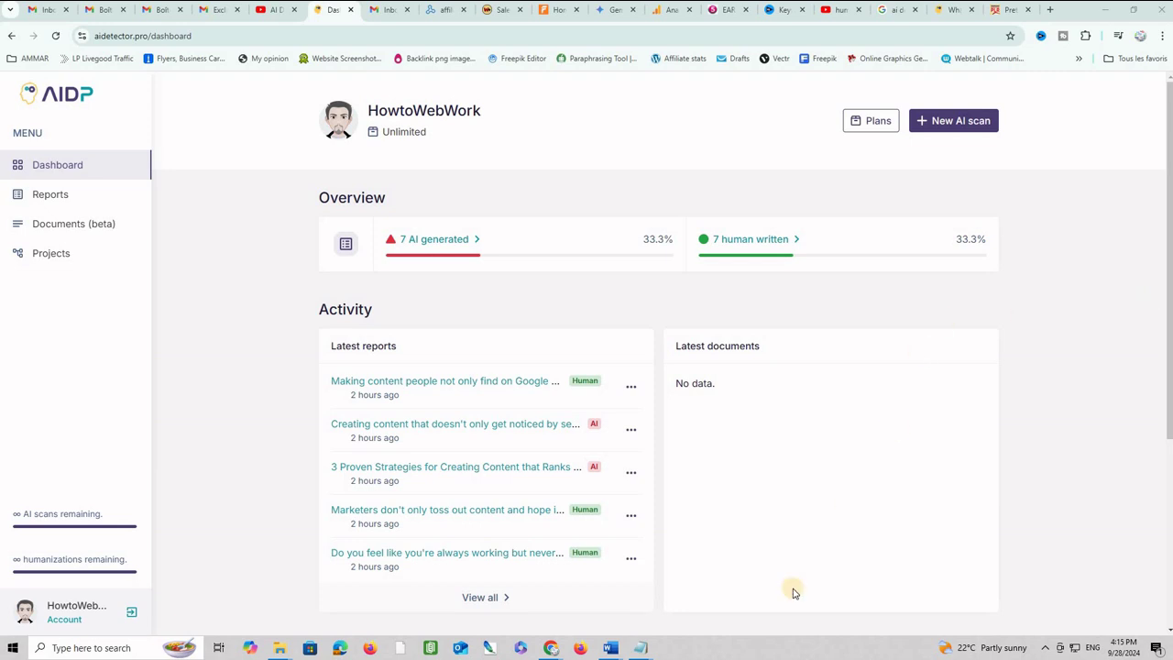
pyautogui.moveTo(639, 647)
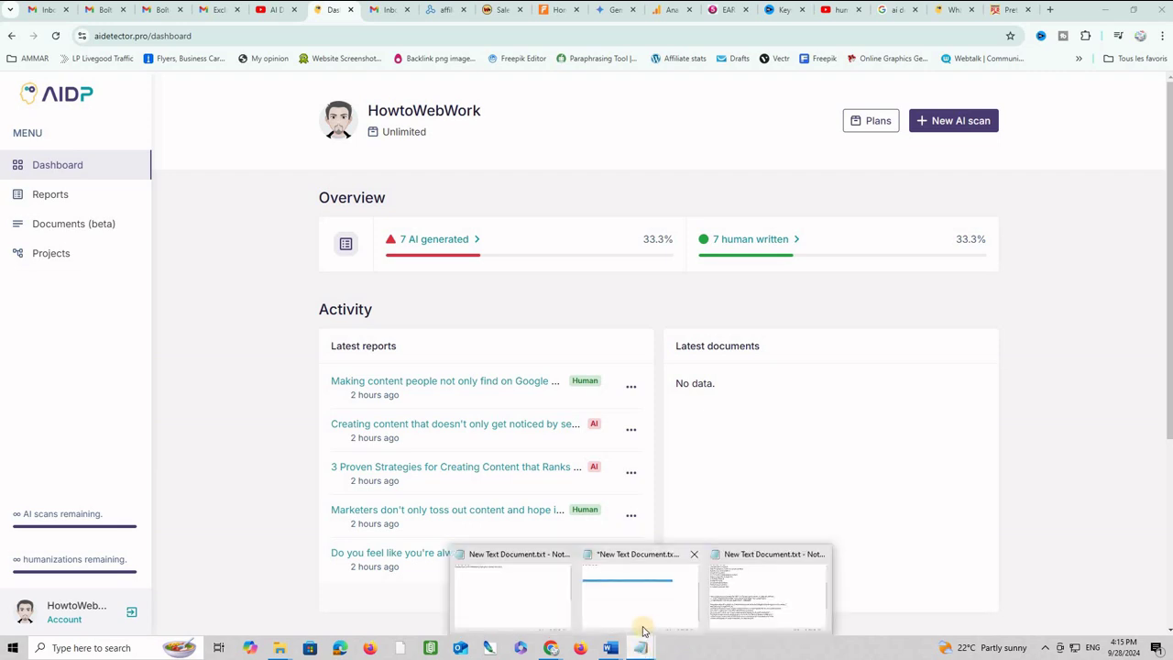
# Copy the affiliate marketing article prompt sentence from the Notepad file
pyautogui.click(632, 595)
pyautogui.click(681, 373)
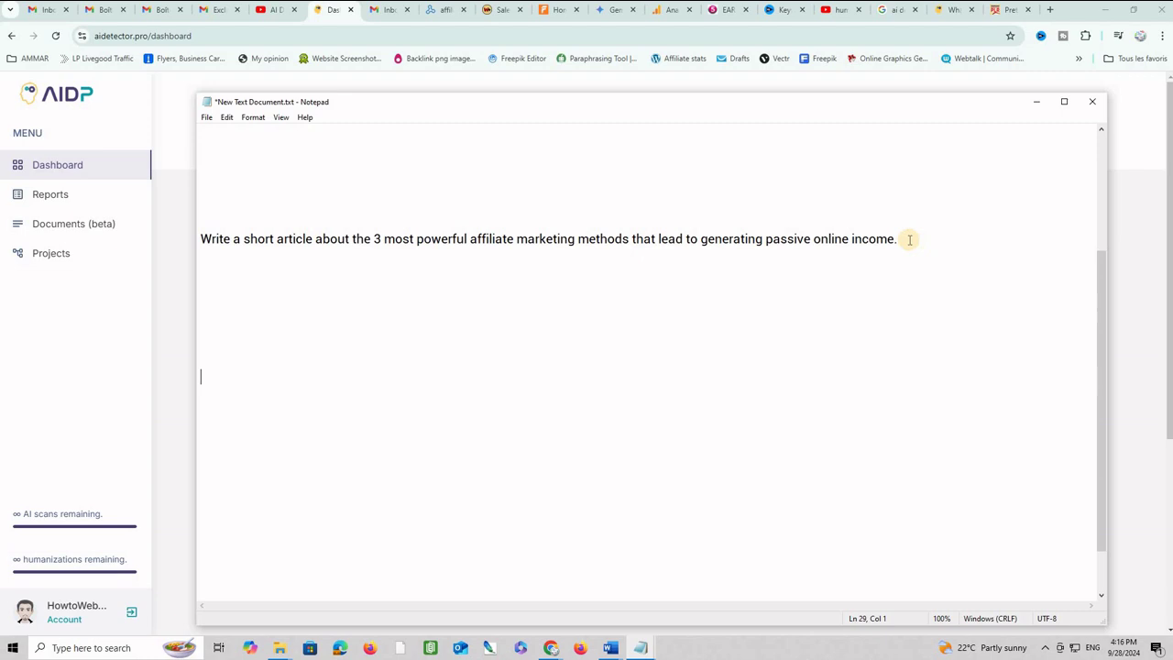
pyautogui.click(645, 256)
pyautogui.moveTo(376, 240); pyautogui.dragTo(208, 240)
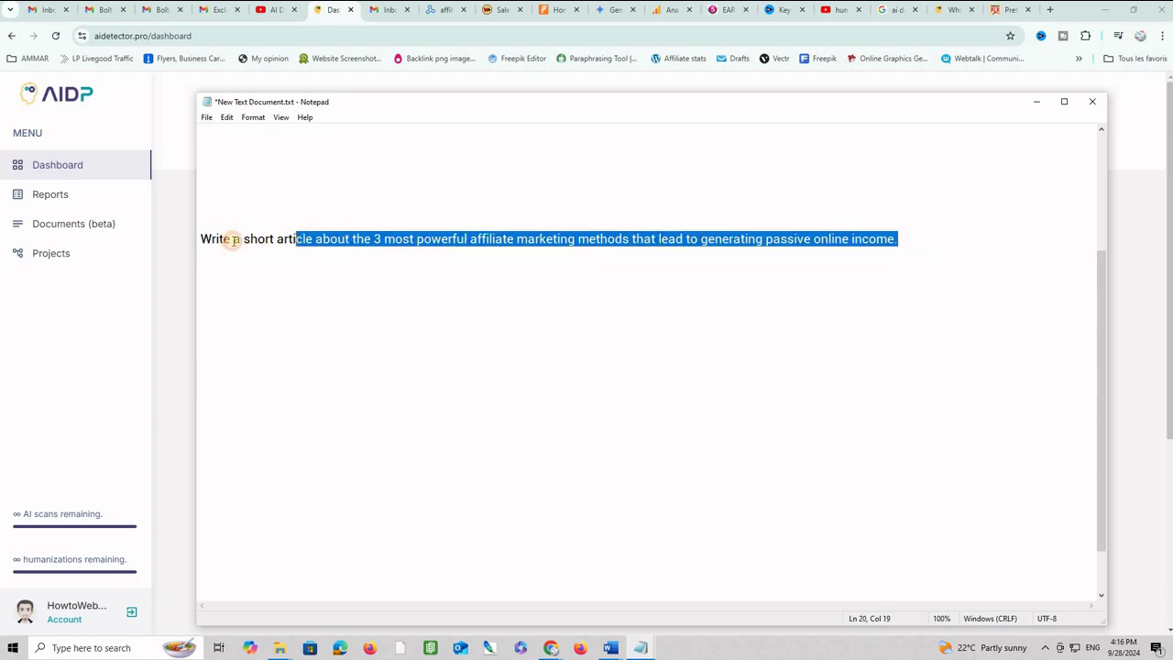
pyautogui.rightClick(212, 241)
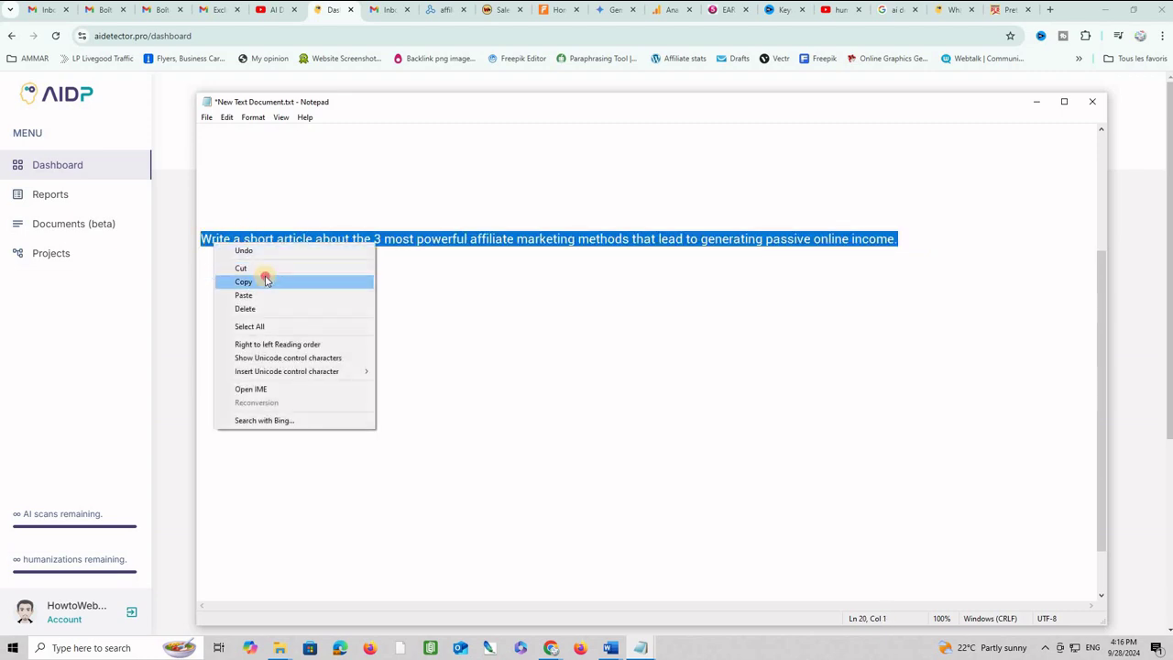
pyautogui.click(262, 279)
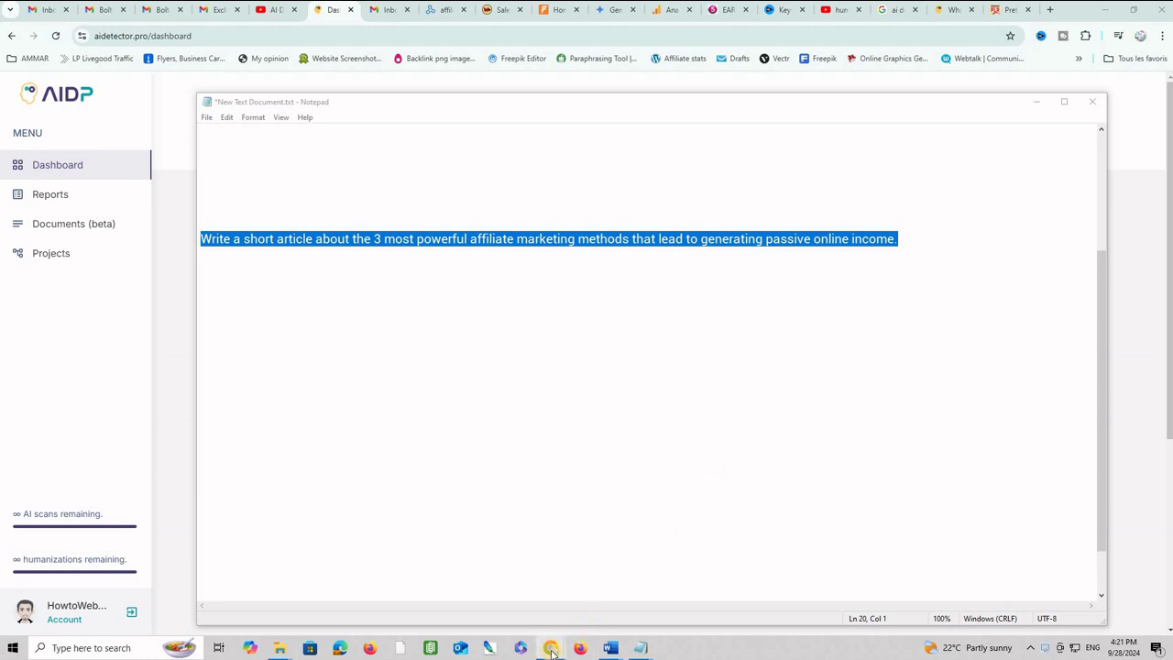
# Ask ChatGPT for a short article on the 3 most powerful affiliate marketing methods
pyautogui.moveTo(550, 648)
pyautogui.click(598, 612)
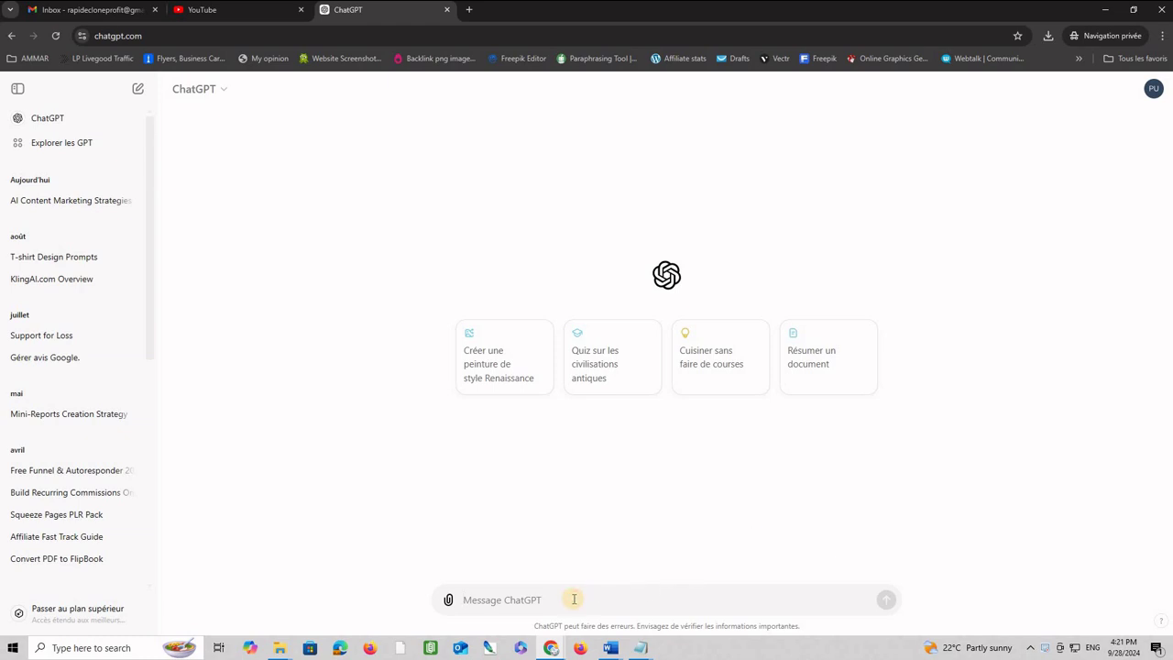
pyautogui.write('Write a short article about the 3 most powerful affiliate marketing methods that lead to generating passive online income.')
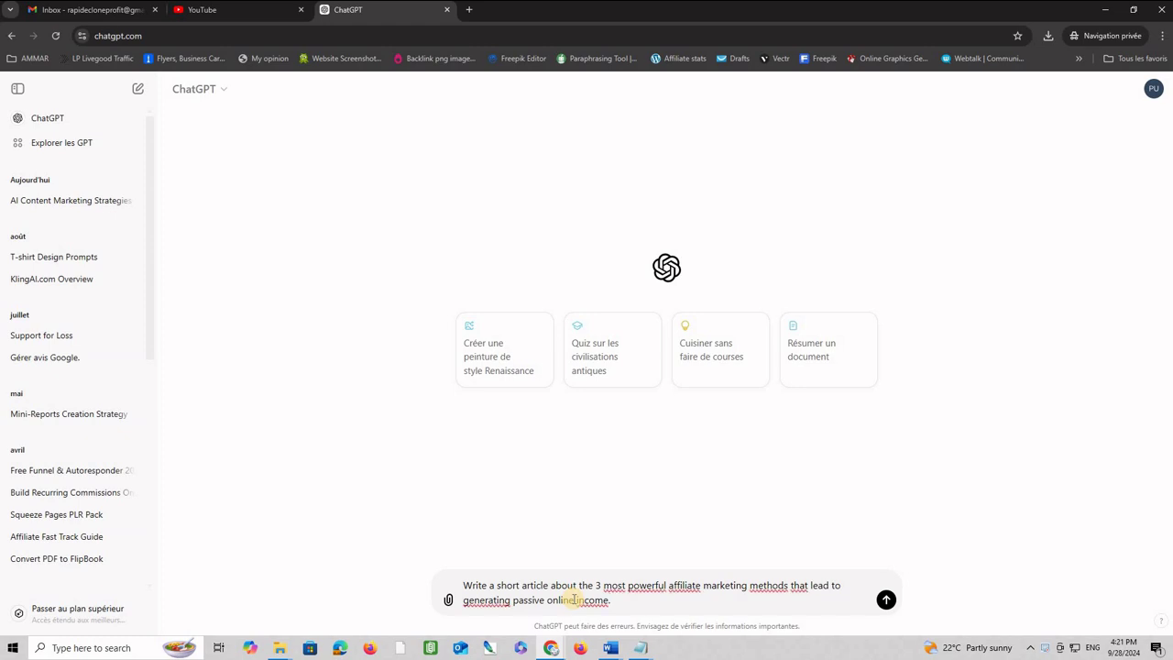
pyautogui.press('Return')
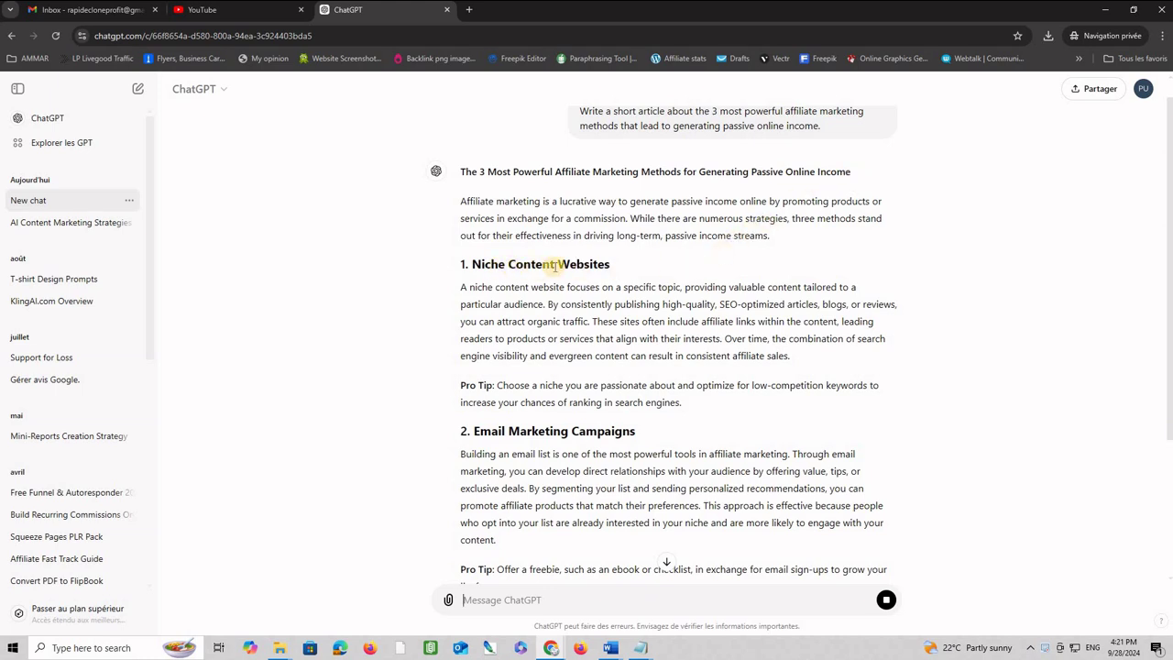
# Copy ChatGPT's article from the intro paragraph through the final Pro Tip
pyautogui.scroll(-2, 568, 307)
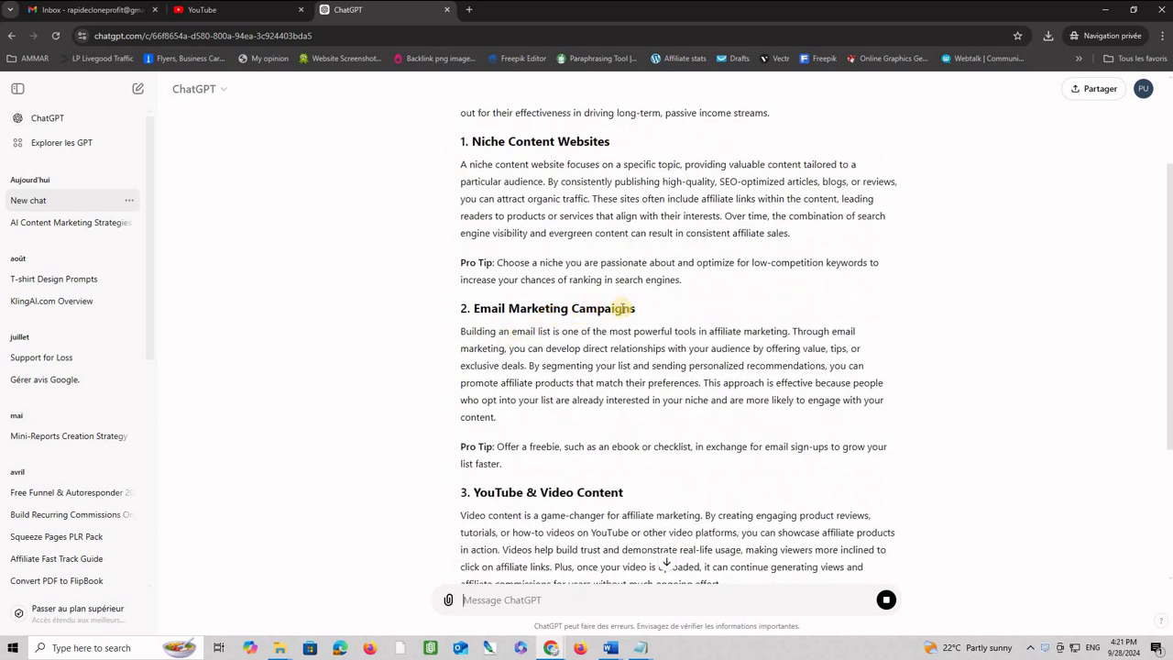
pyautogui.scroll(-1, 653, 311)
pyautogui.scroll(-1, 653, 311)
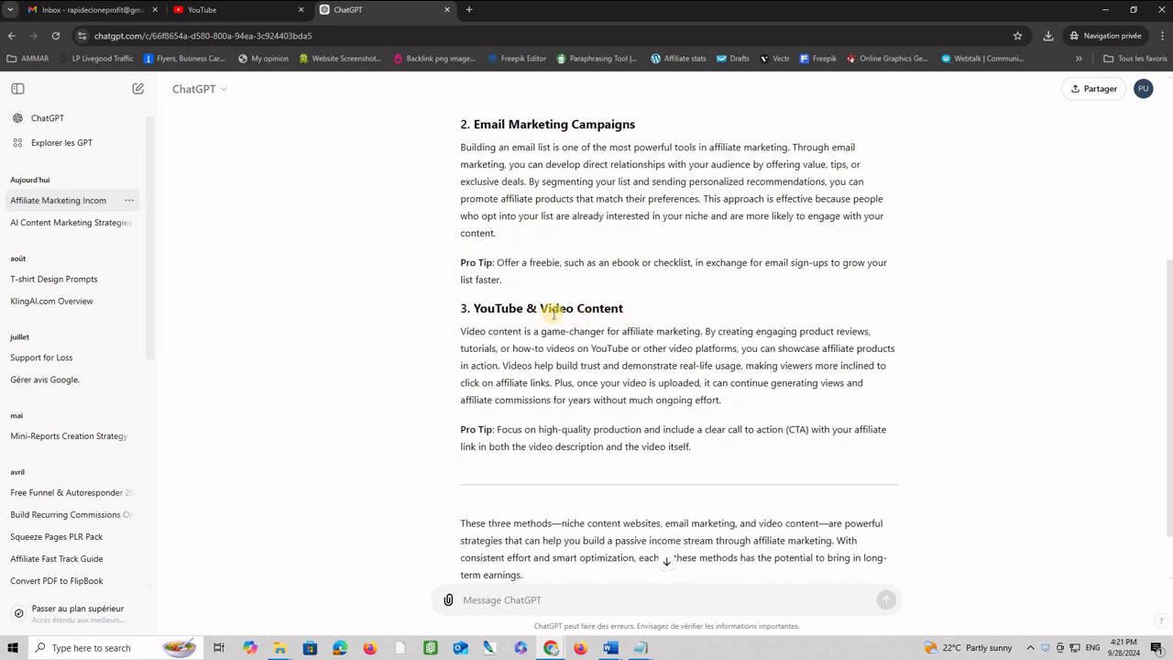
pyautogui.scroll(2, 772, 312)
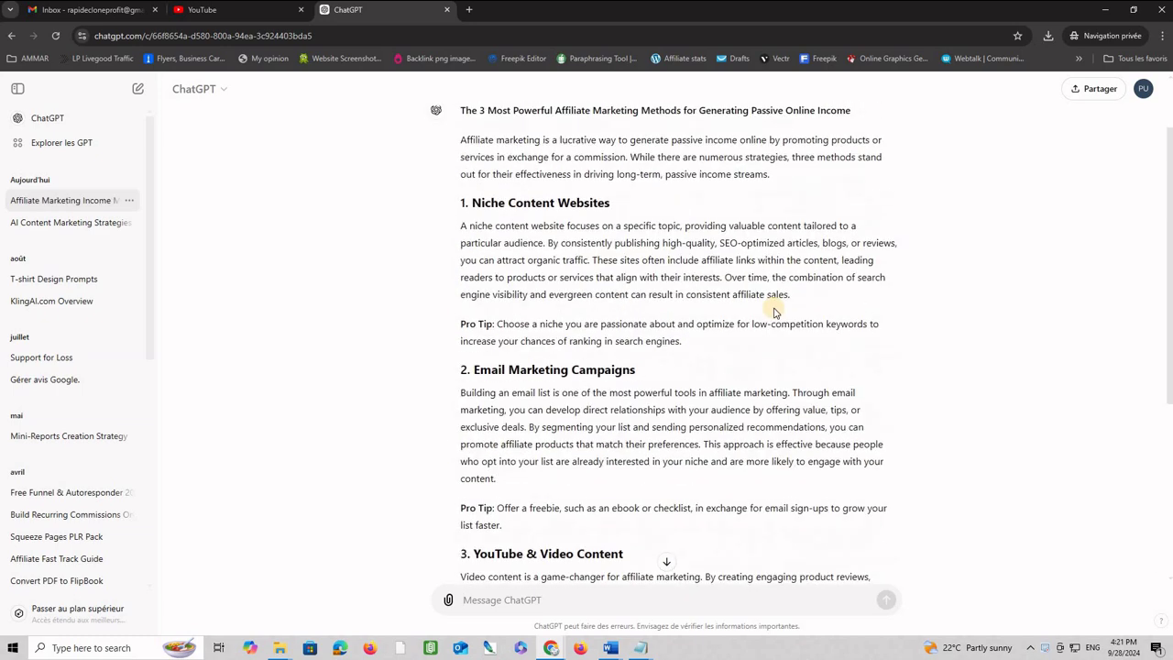
pyautogui.scroll(2, 772, 316)
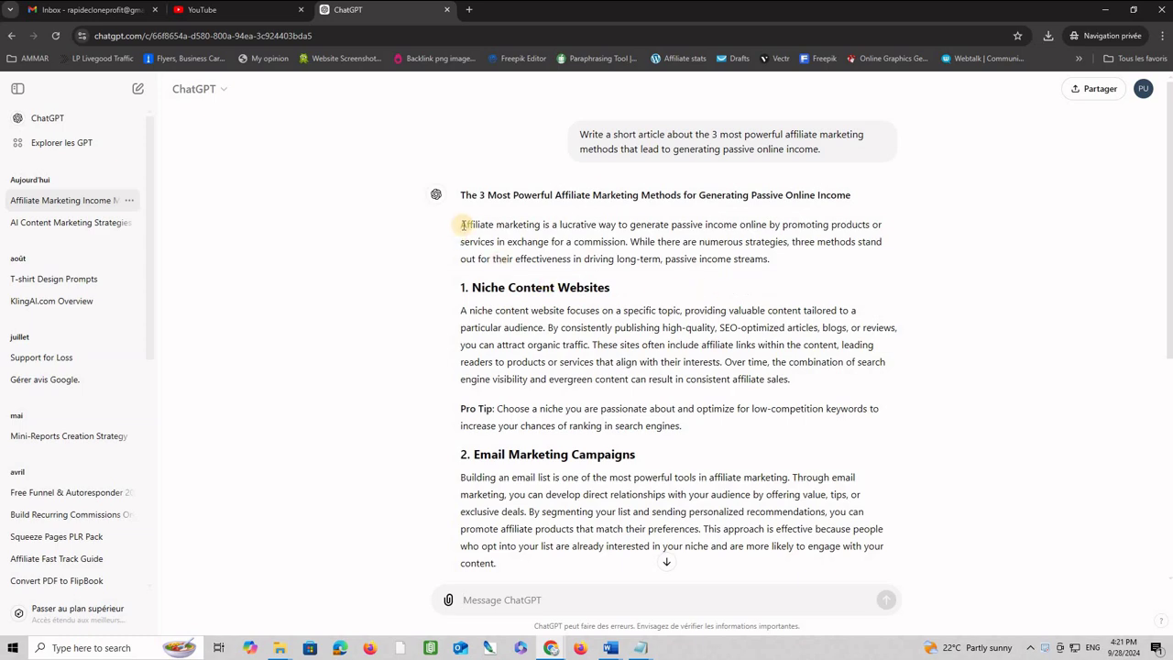
pyautogui.moveTo(460, 224)
pyautogui.mouseDown()
pyautogui.moveTo(561, 309)
pyautogui.moveTo(663, 566)
pyautogui.mouseUp()
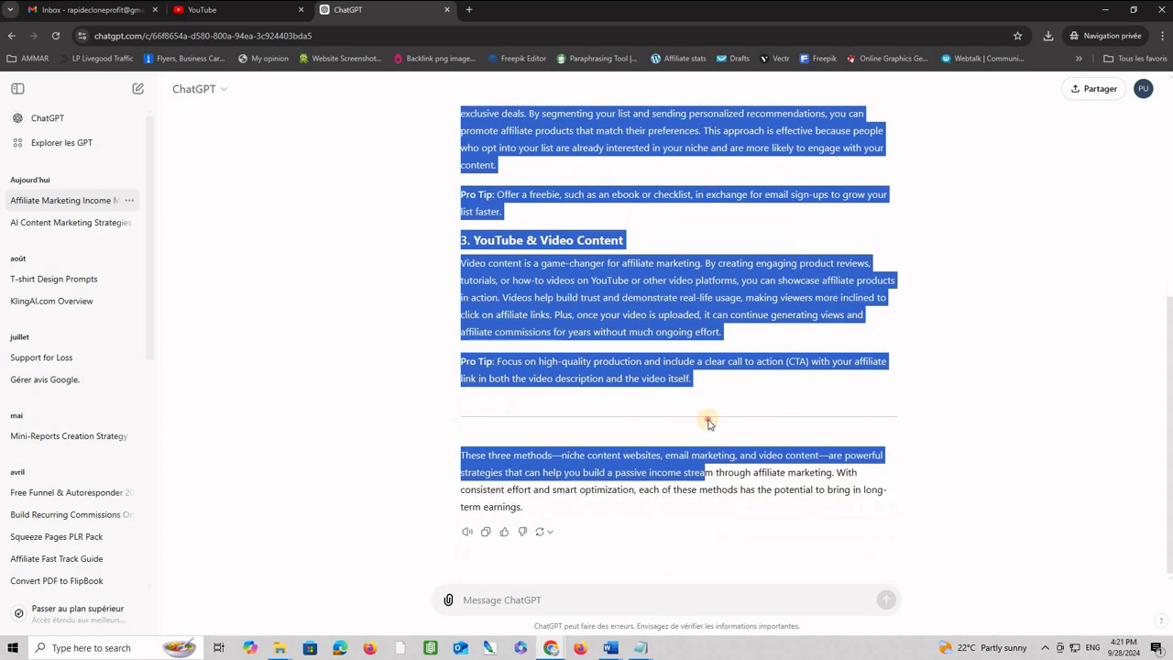
pyautogui.moveTo(663, 566); pyautogui.dragTo(662, 315)
pyautogui.rightClick(611, 298)
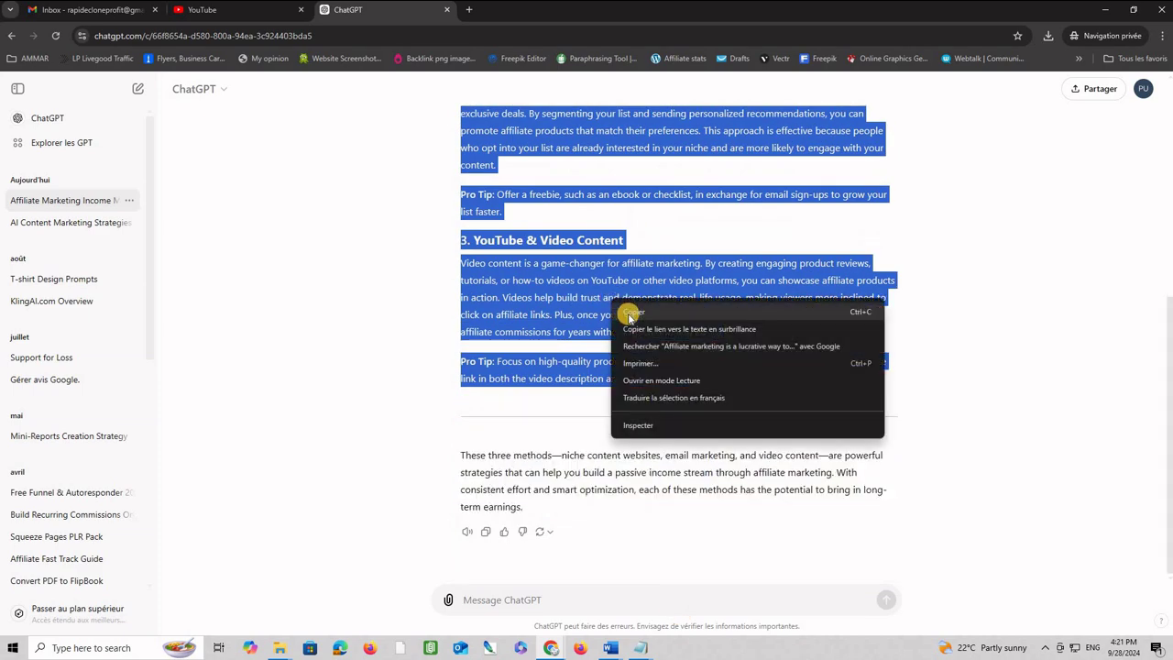
pyautogui.click(628, 300)
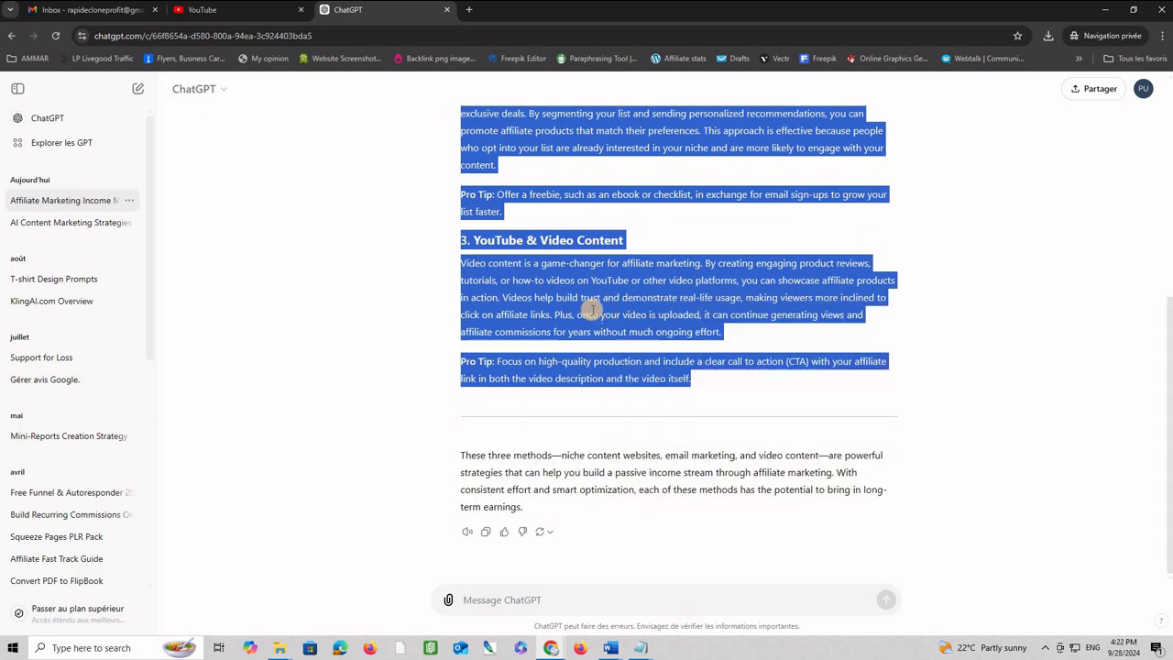
pyautogui.click(550, 647)
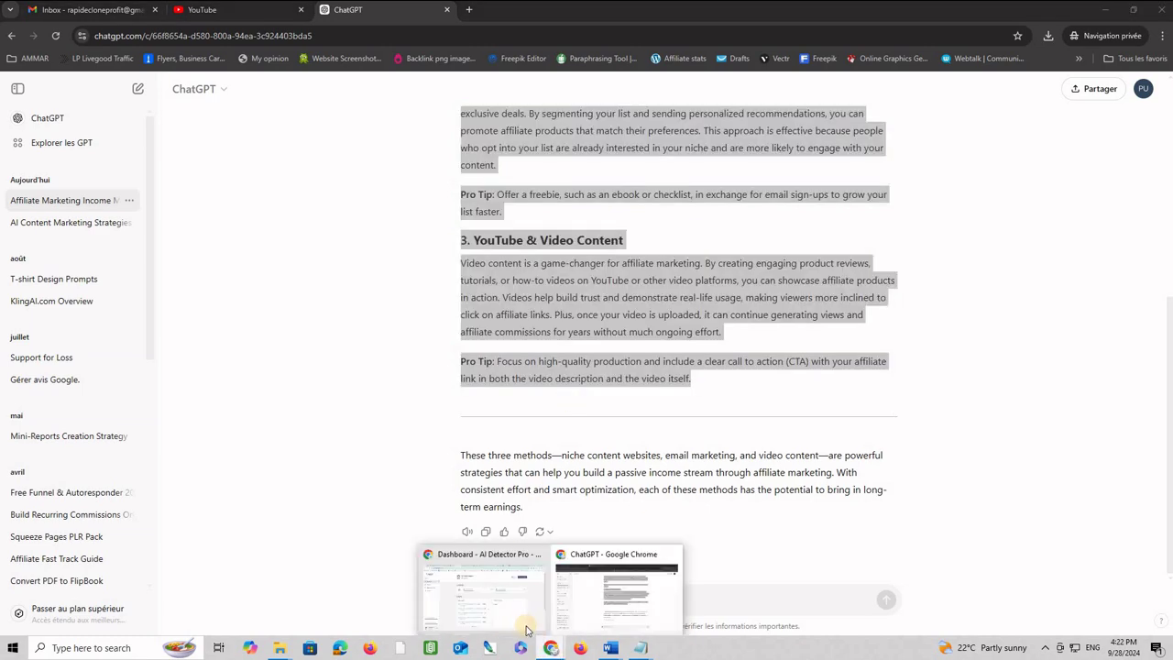
# Switch to AI Detector Pro and go to its Reports page
pyautogui.click(527, 629)
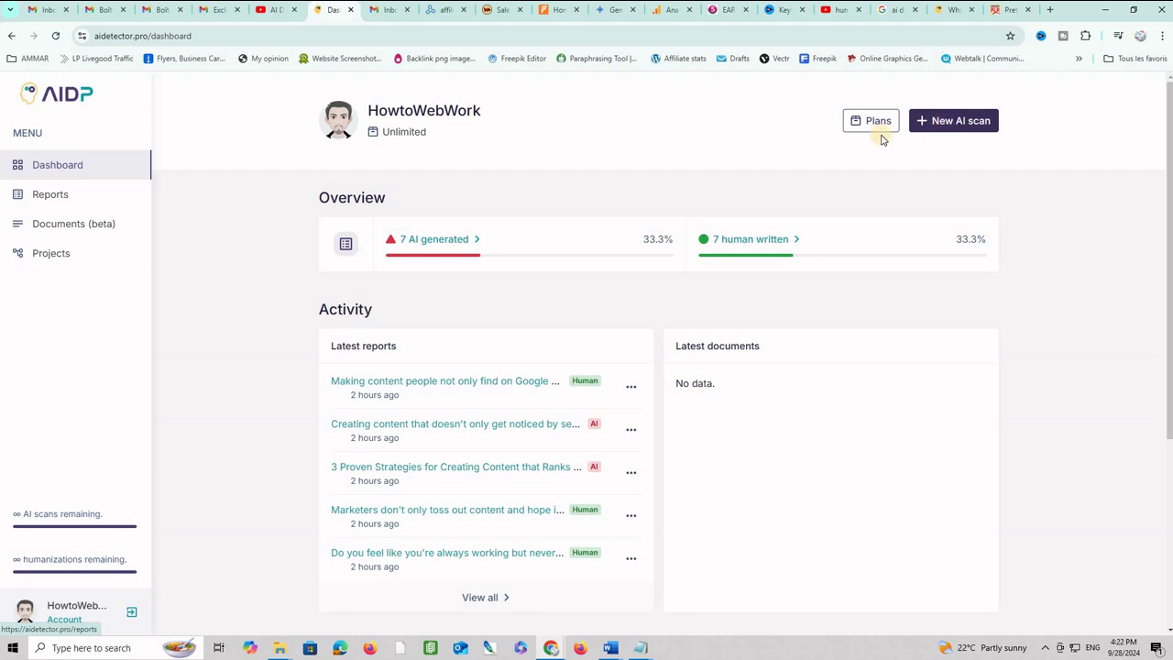
pyautogui.click(962, 128)
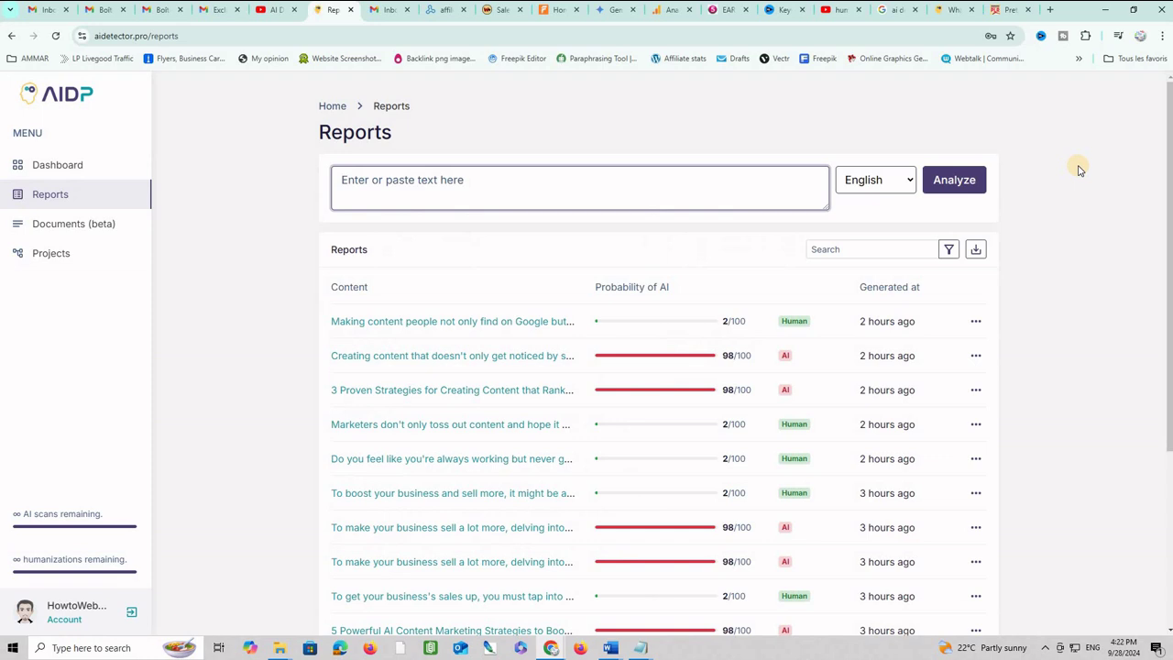
# Paste the ChatGPT article into the scan box and analyze it, scoring 98/100 AI
pyautogui.click(424, 180)
pyautogui.hotkey('ctrl', 'v')
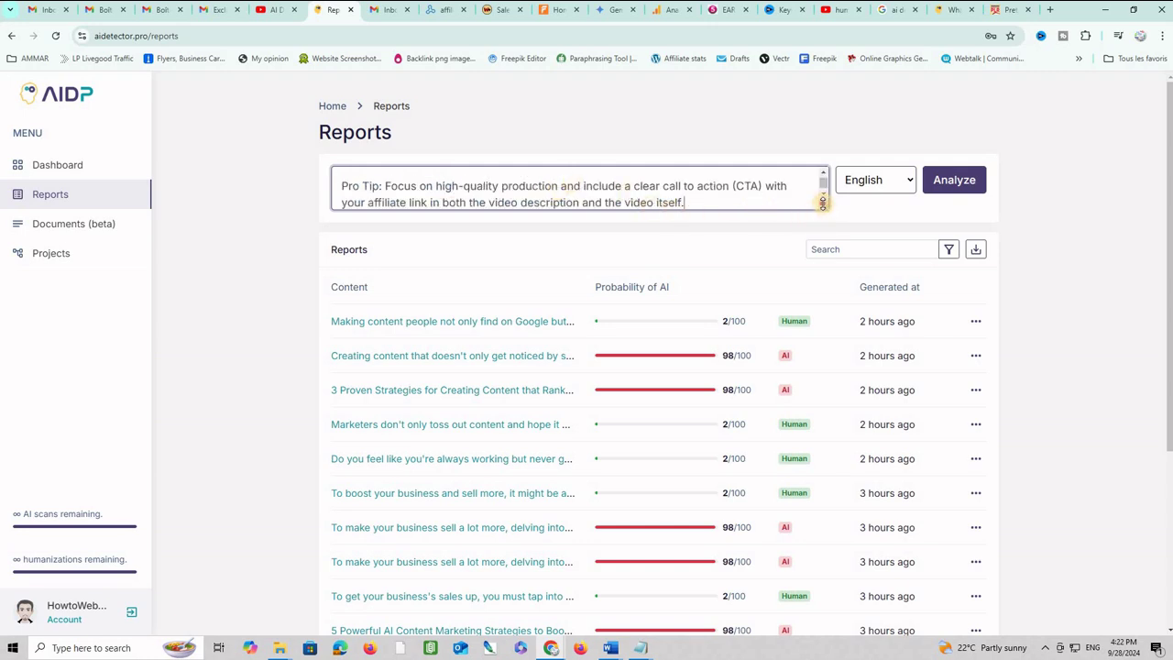
pyautogui.moveTo(822, 203); pyautogui.dragTo(823, 267)
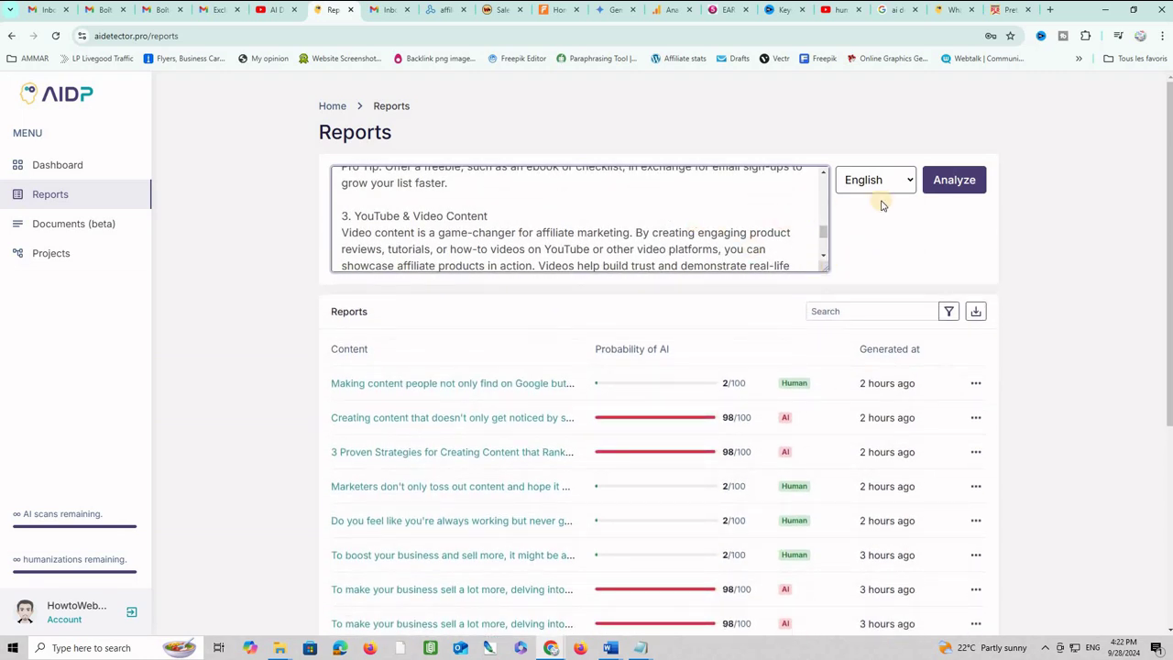
pyautogui.click(952, 182)
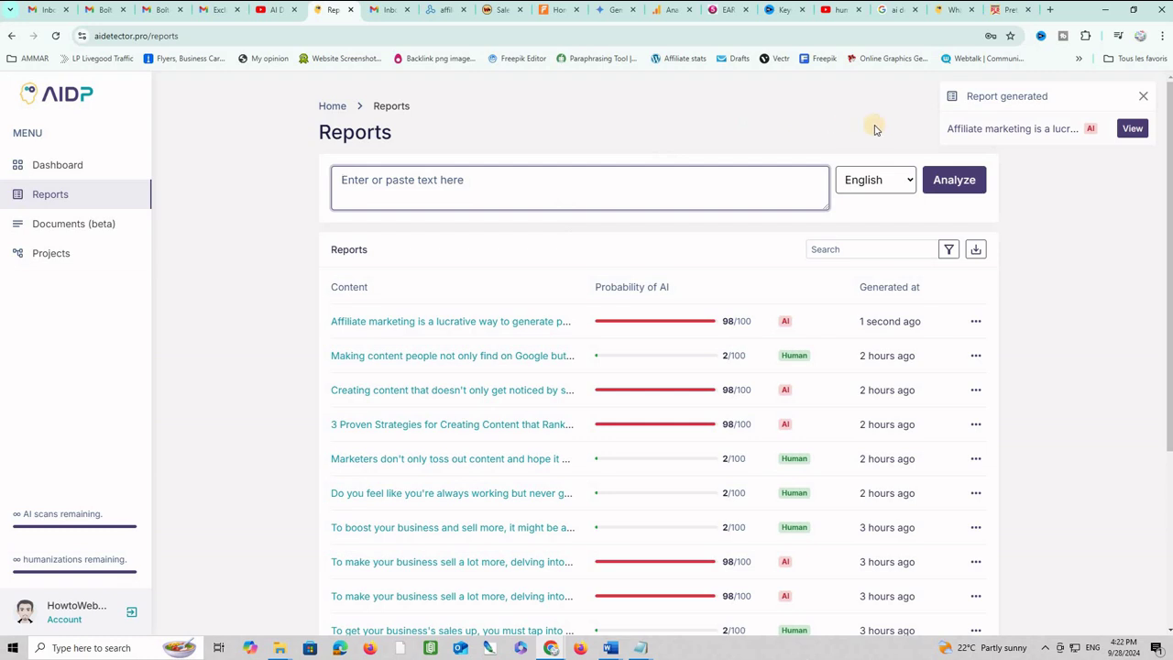
# Open the new affiliate article report and review its 98/100 score and AI-flagged paragraphs
pyautogui.click(1132, 129)
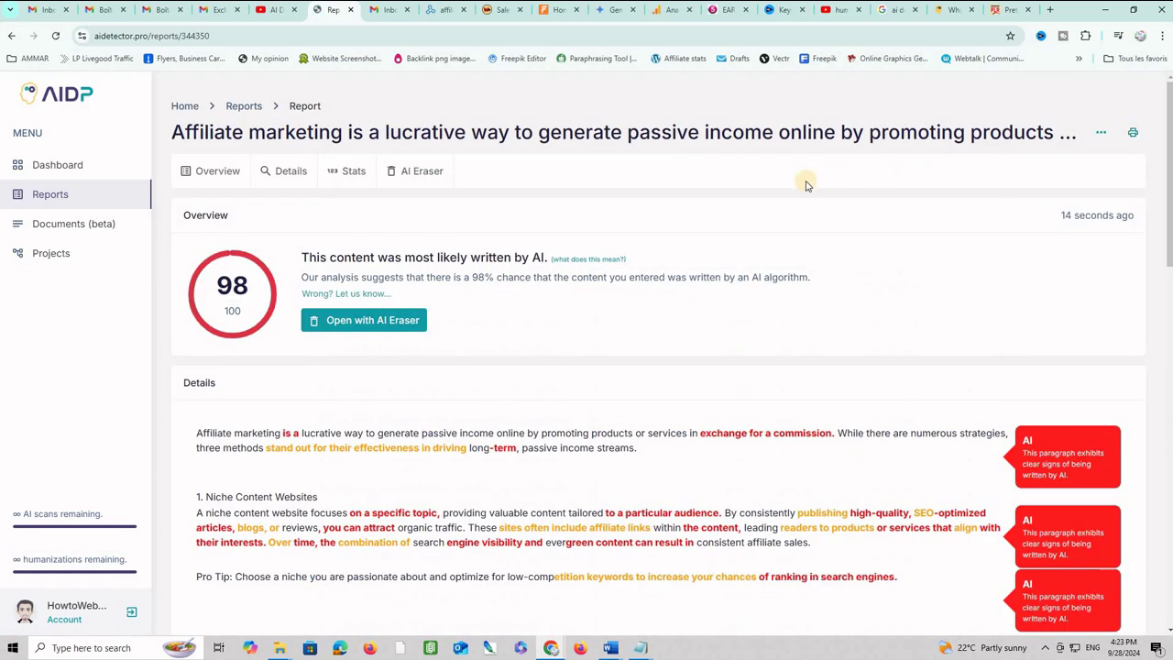
pyautogui.scroll(-2, 570, 410)
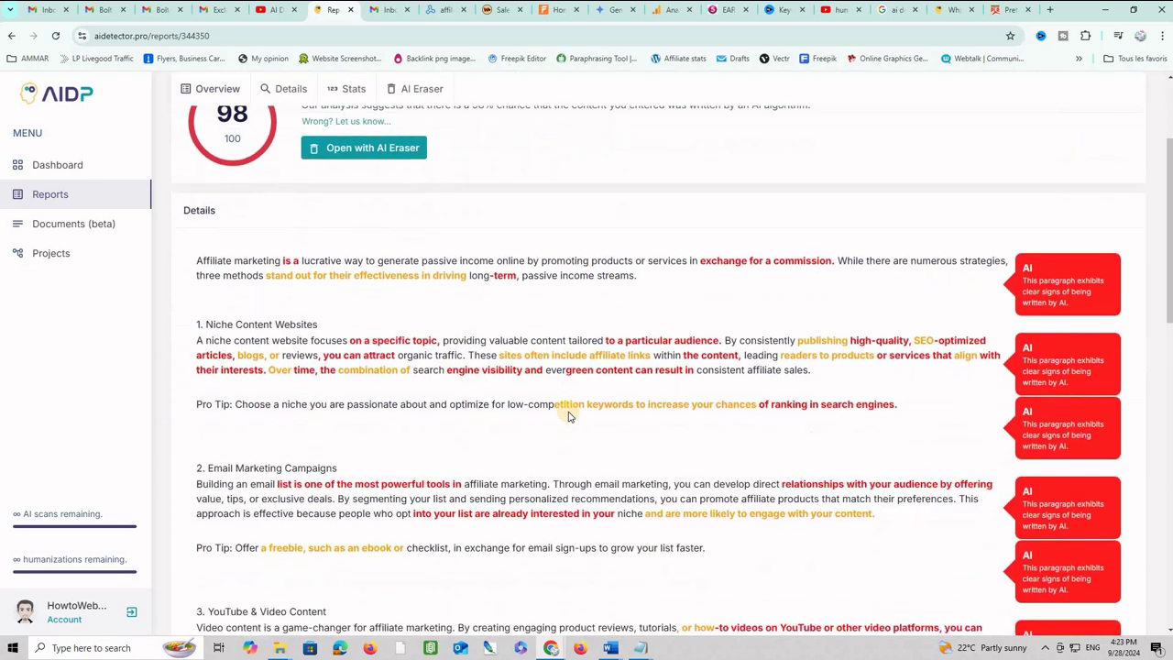
pyautogui.scroll(-2, 568, 414)
pyautogui.scroll(-1, 570, 413)
pyautogui.scroll(4, 577, 366)
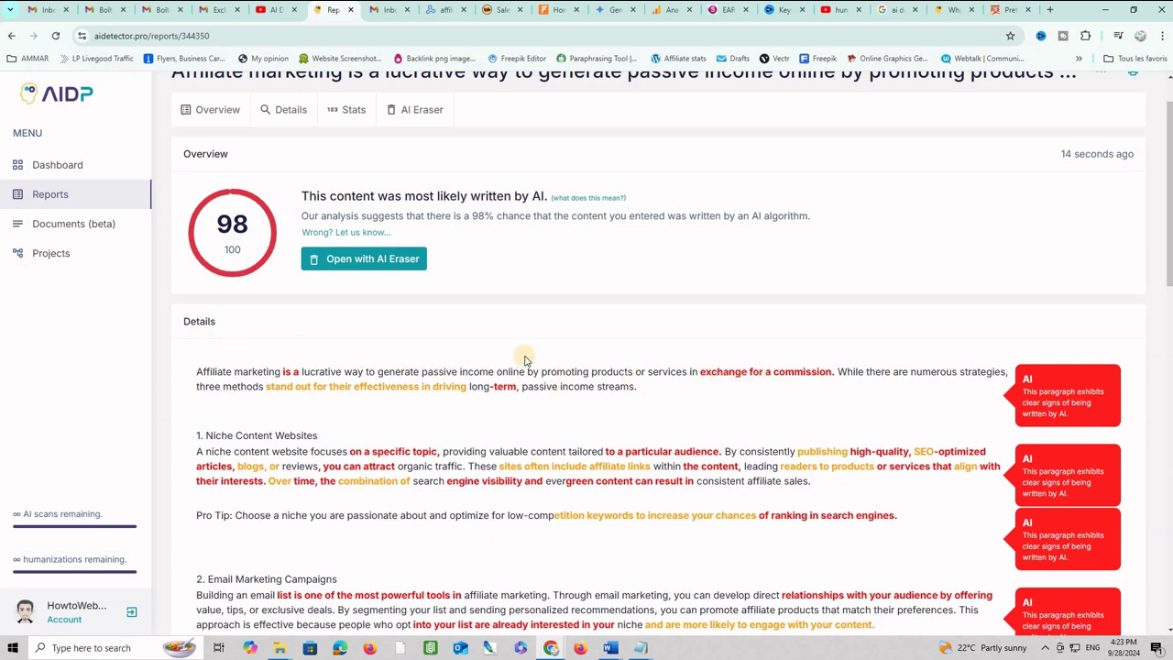
pyautogui.scroll(-3, 525, 359)
pyautogui.scroll(2, 797, 375)
pyautogui.scroll(3, 798, 380)
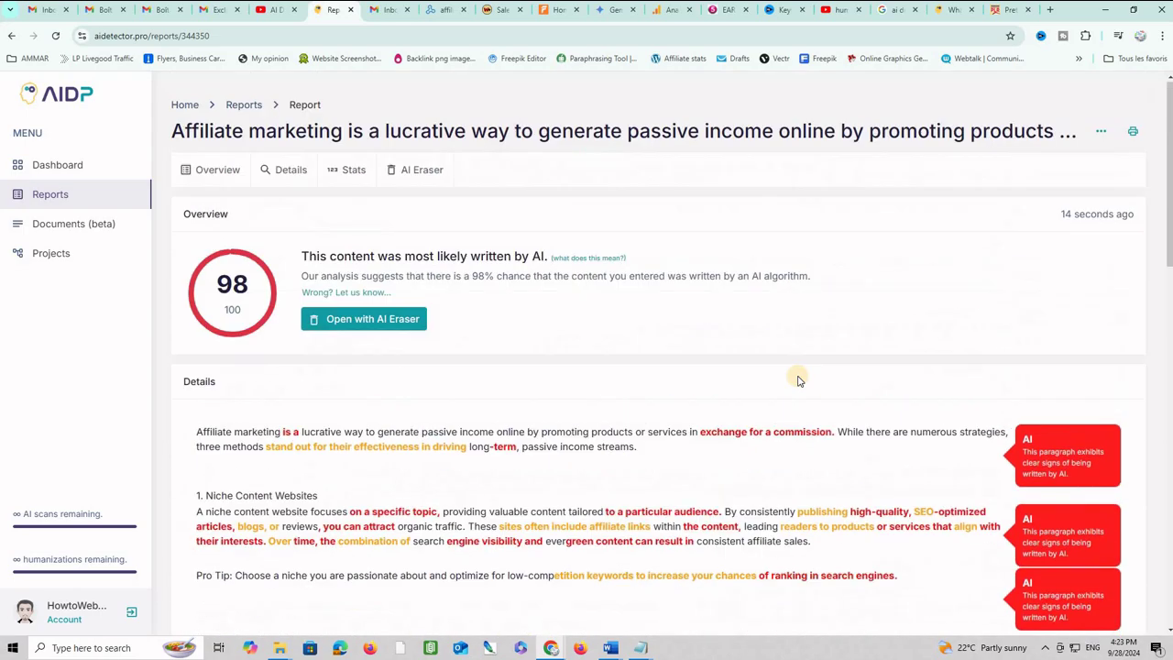
pyautogui.scroll(-1, 766, 399)
pyautogui.scroll(-2, 765, 400)
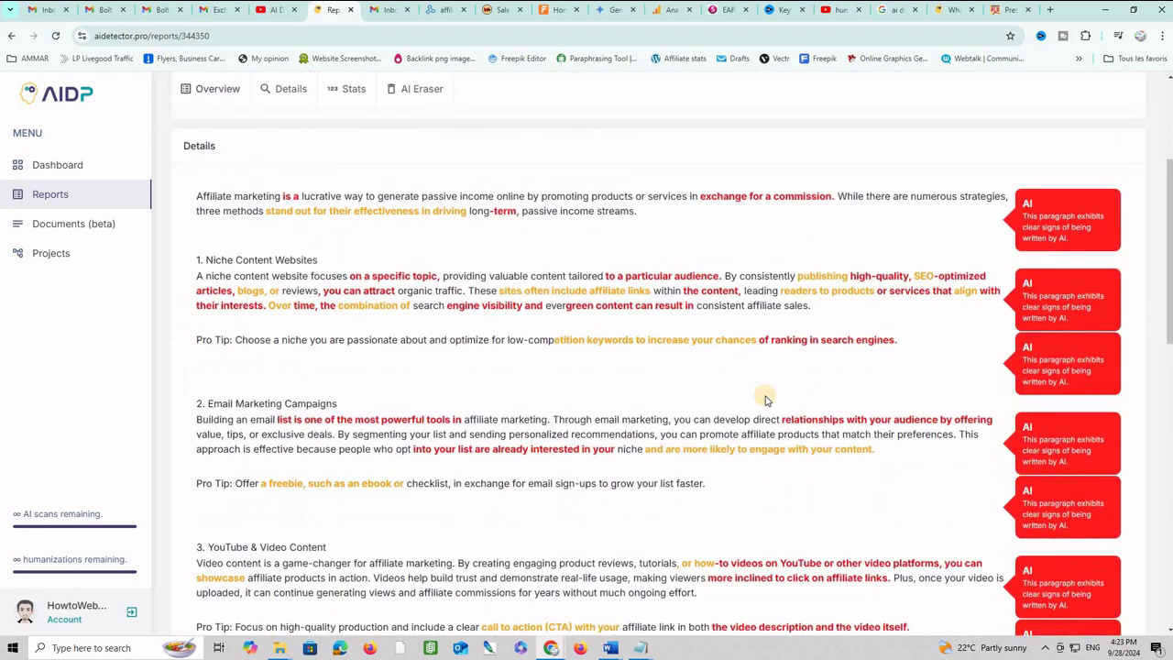
pyautogui.scroll(-2, 766, 399)
pyautogui.scroll(1, 766, 399)
pyautogui.scroll(3, 766, 399)
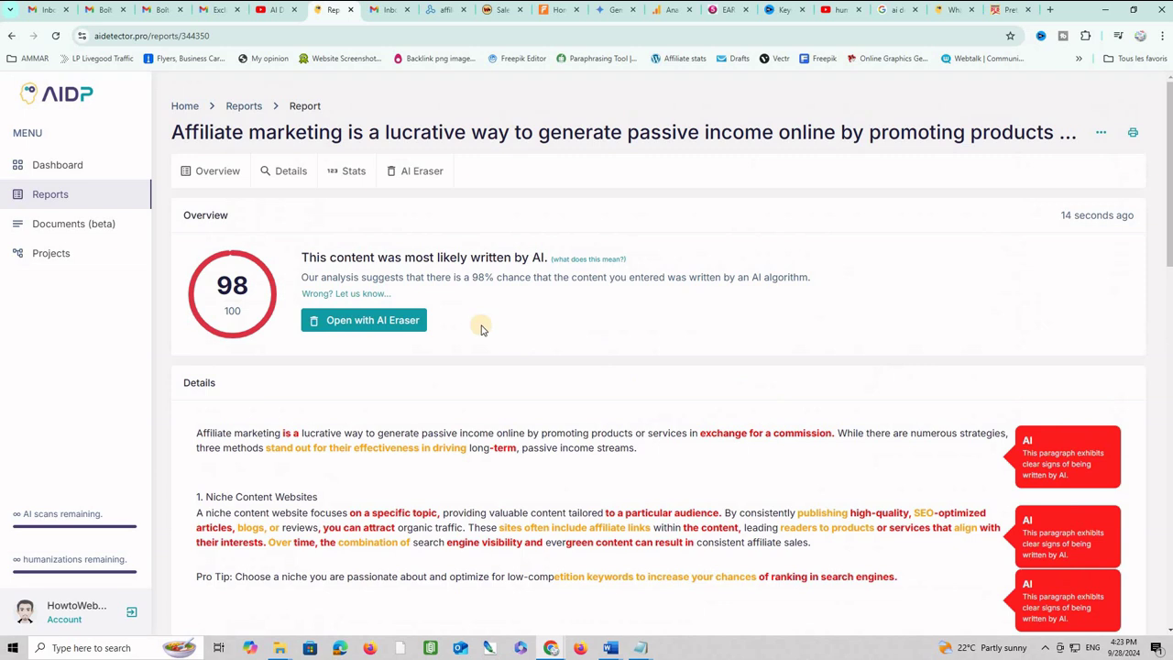
pyautogui.click(348, 328)
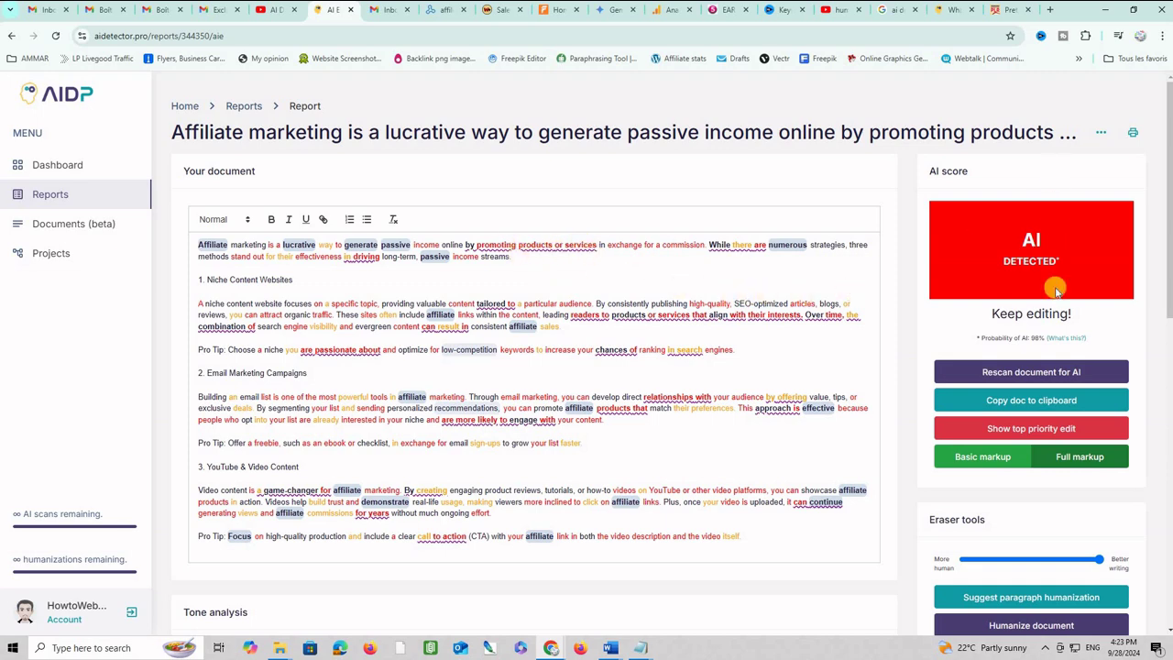
pyautogui.scroll(-3, 1056, 481)
pyautogui.scroll(2, 1007, 385)
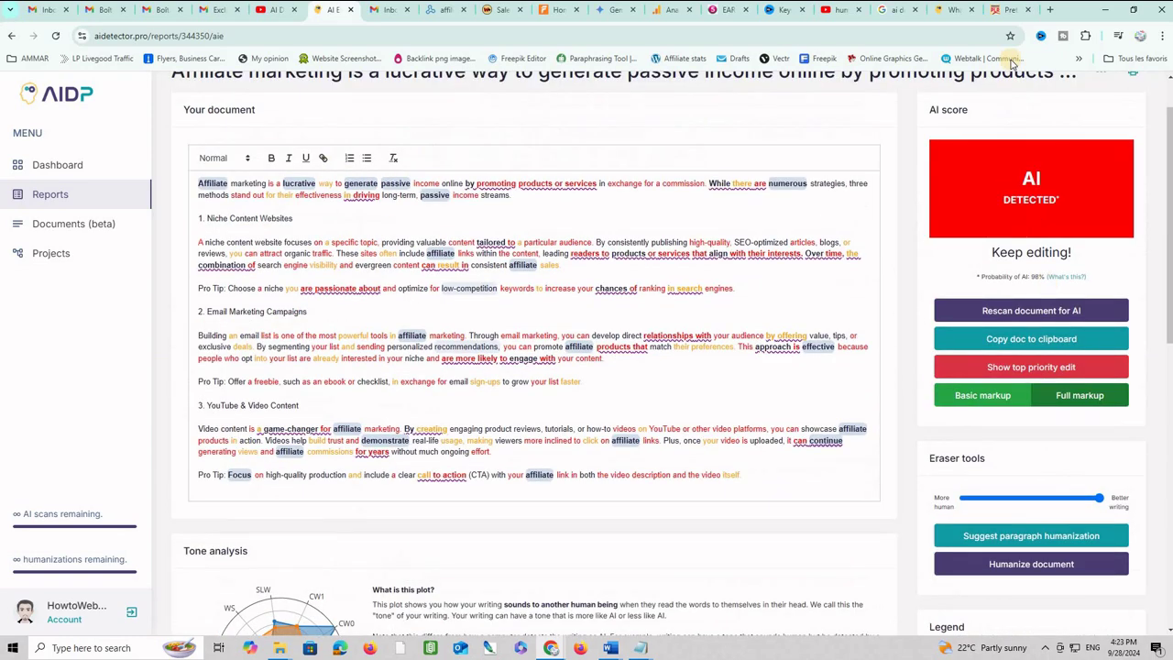
pyautogui.scroll(-3, 1003, 367)
pyautogui.scroll(4, 971, 403)
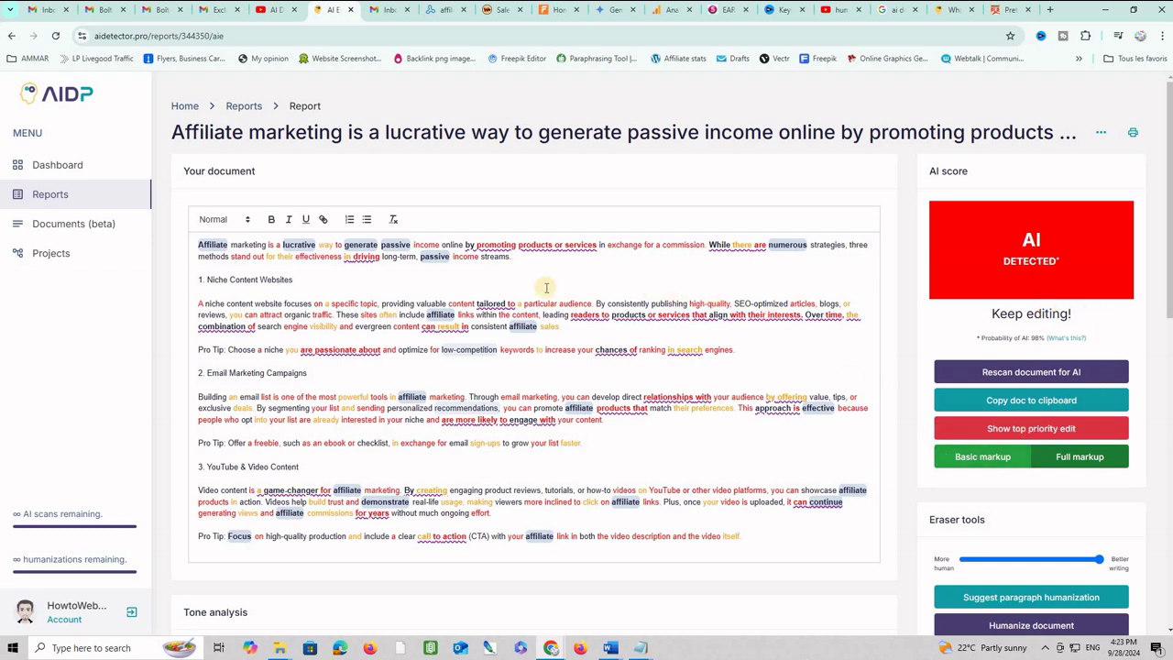
pyautogui.moveTo(511, 257); pyautogui.dragTo(197, 244)
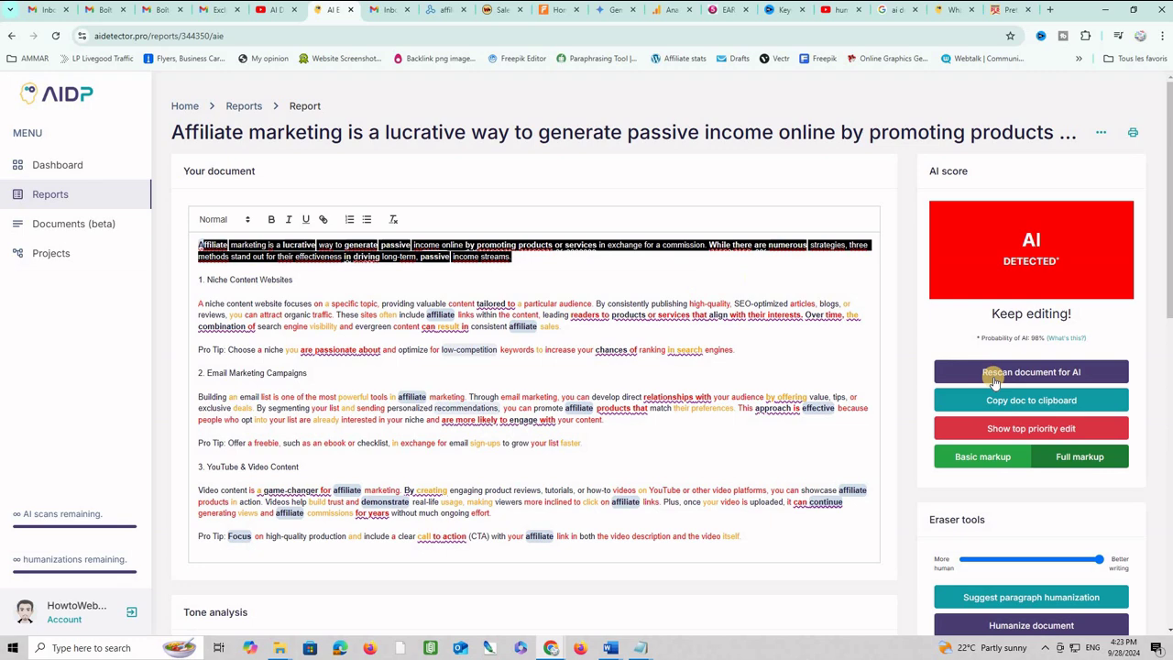
pyautogui.click(1056, 403)
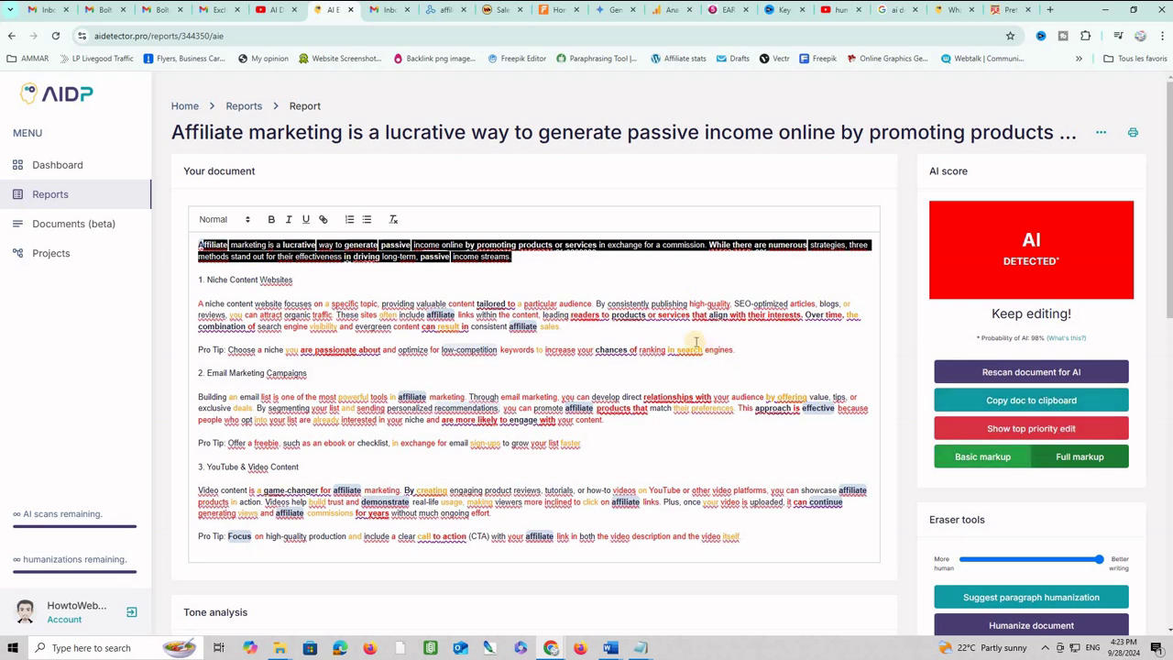
pyautogui.click(724, 333)
pyautogui.scroll(-1, 723, 331)
pyautogui.scroll(-3, 724, 333)
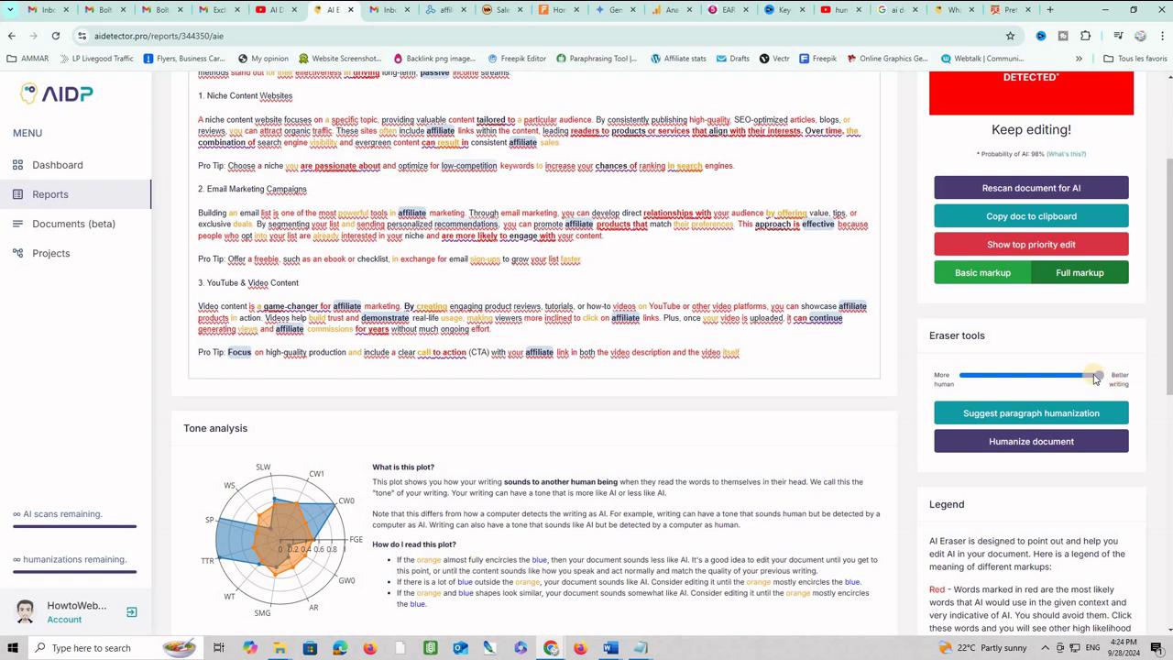
# Humanize the whole article with the Eraser slider set to Better writing
pyautogui.moveTo(1098, 375); pyautogui.dragTo(1106, 375)
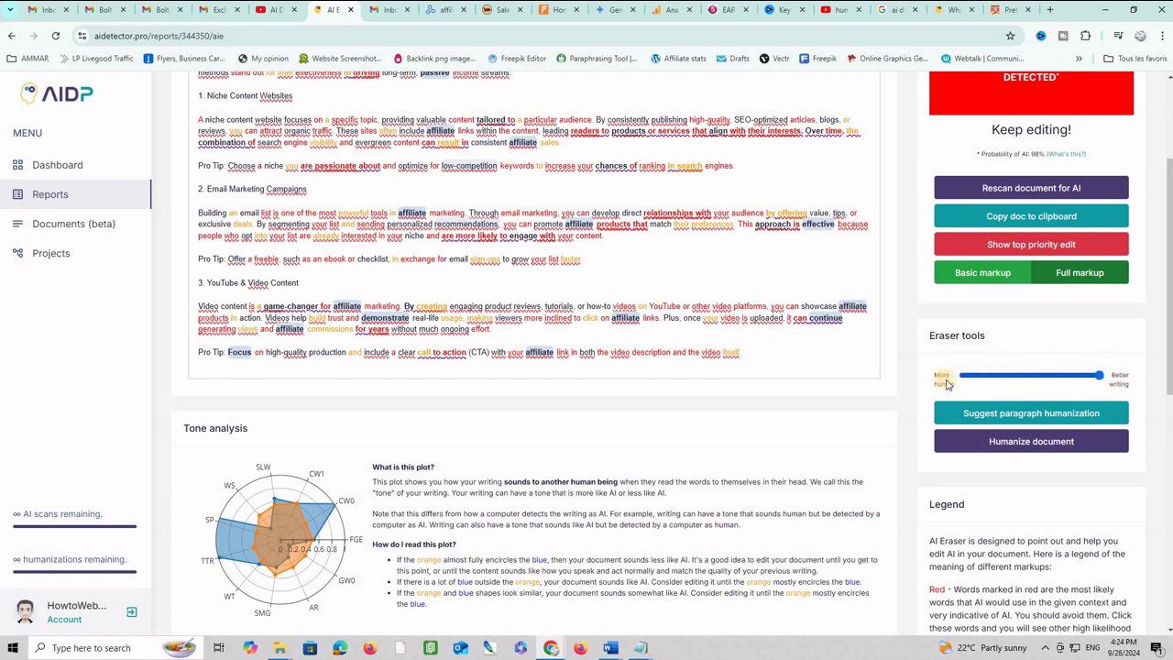
pyautogui.click(1121, 374)
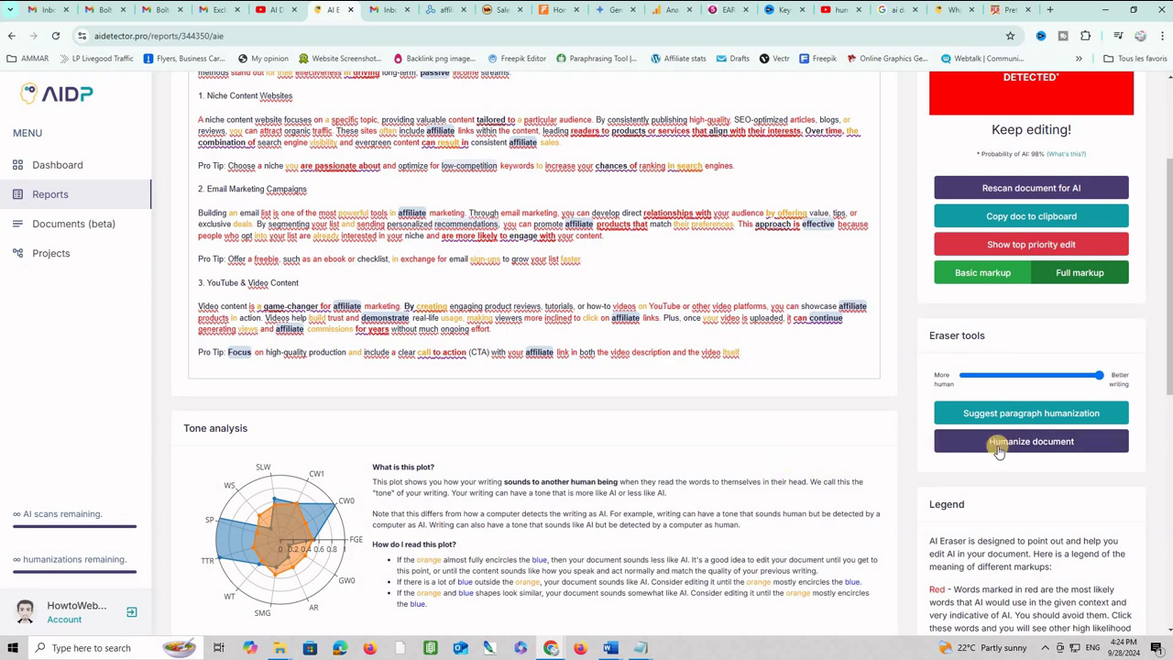
pyautogui.click(1029, 447)
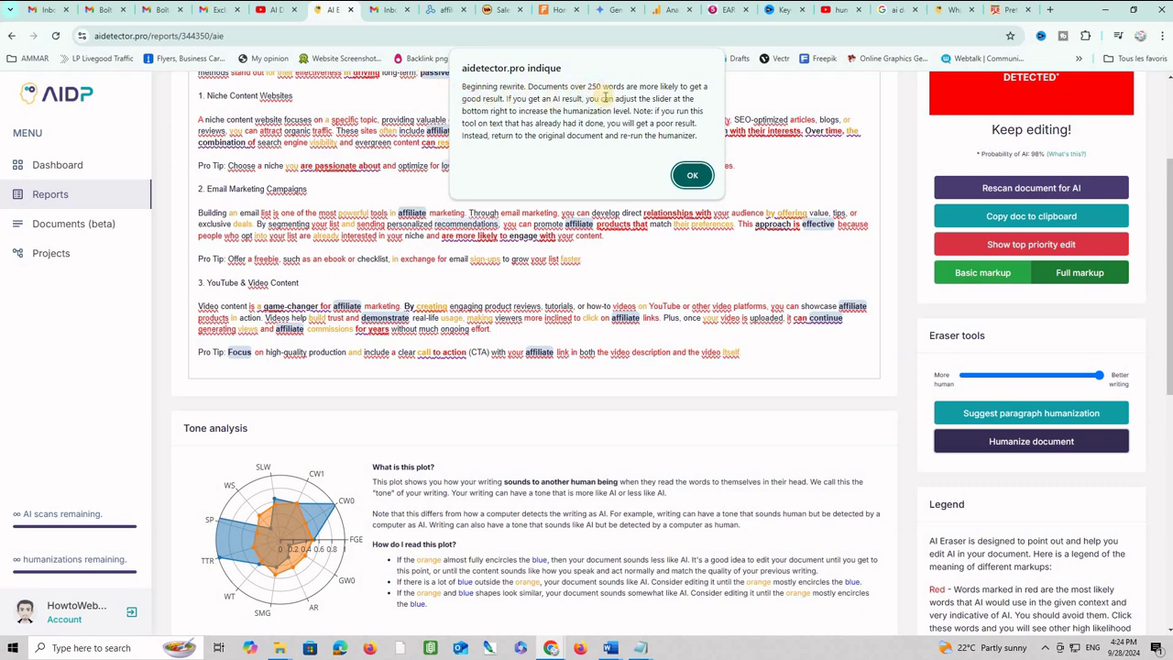
pyautogui.click(693, 175)
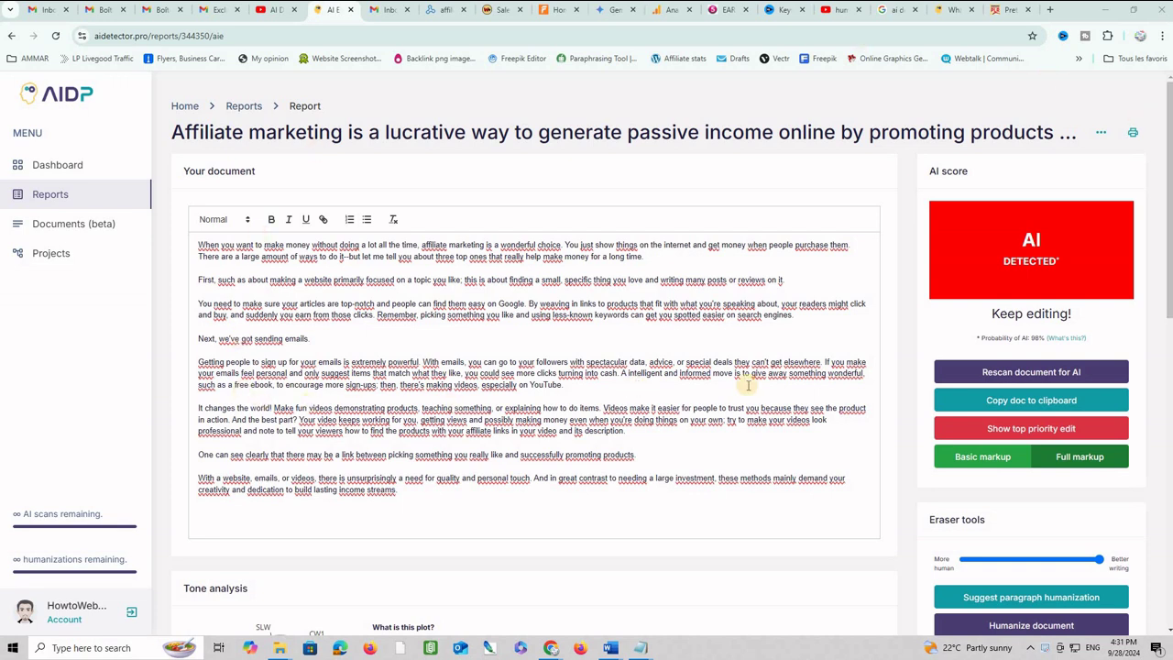
# Rescan the humanized article to 2% AI and copy its full text to the clipboard
pyautogui.click(1057, 378)
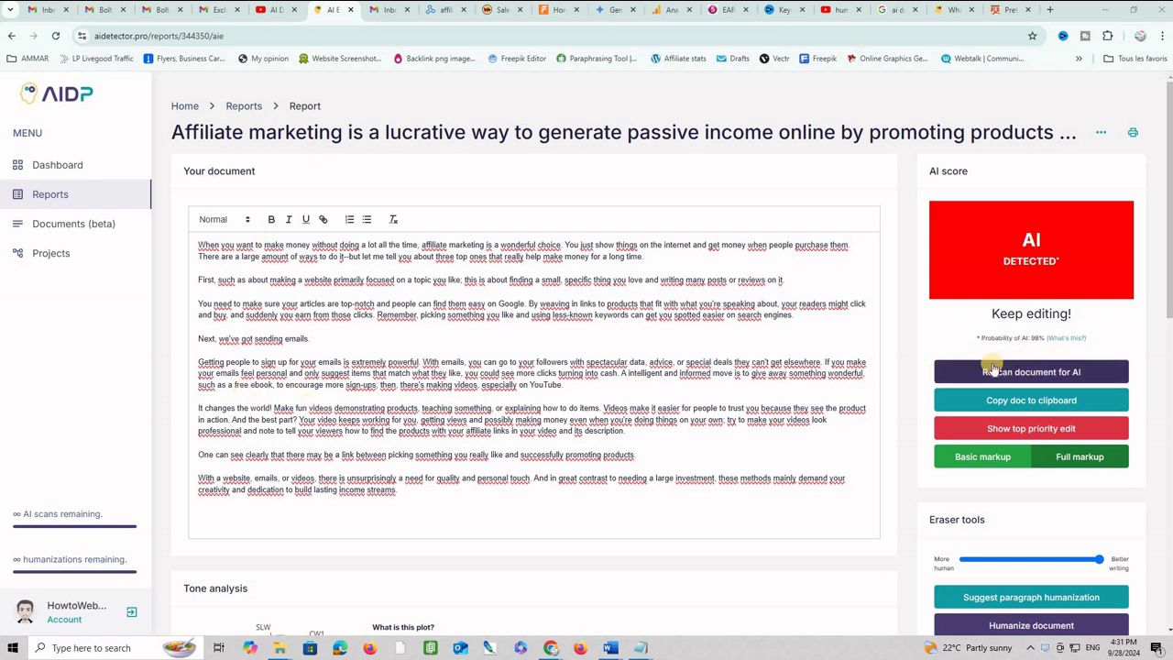
pyautogui.click(1020, 372)
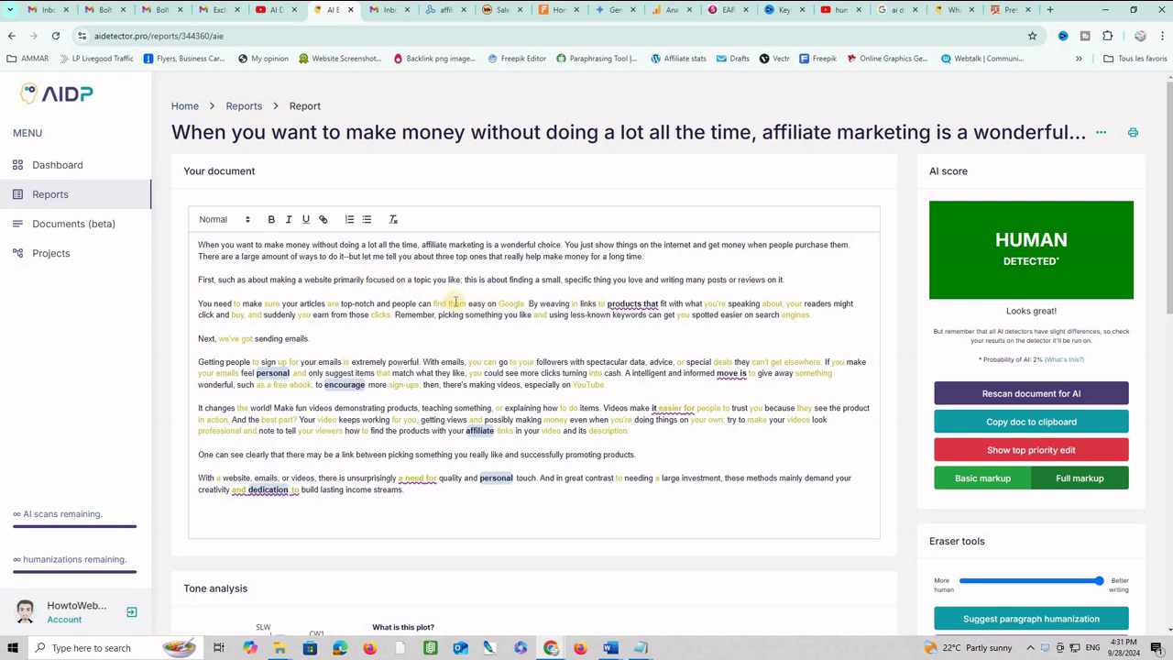
pyautogui.scroll(-1, 591, 335)
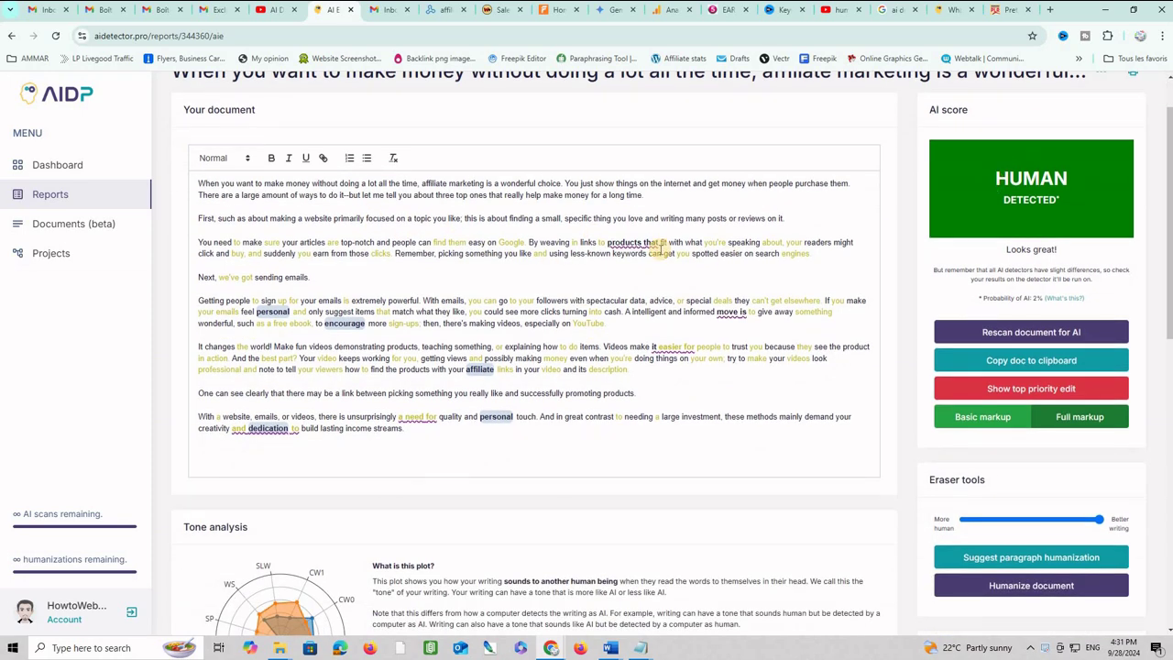
pyautogui.scroll(-1, 662, 247)
pyautogui.scroll(1, 662, 248)
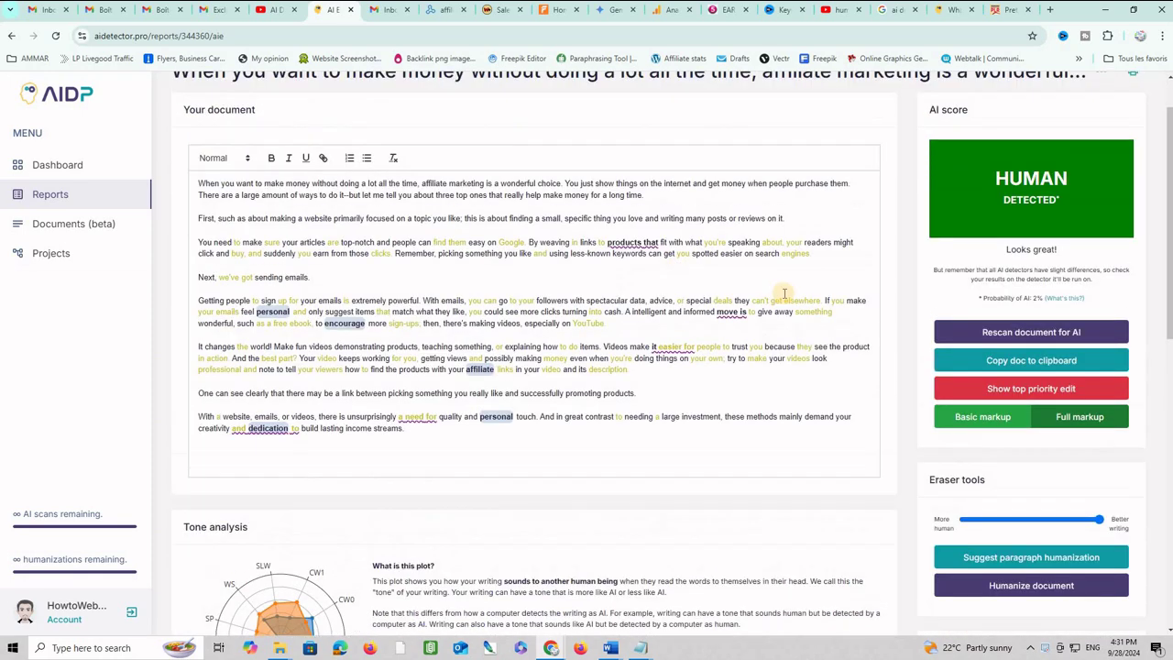
pyautogui.click(1024, 363)
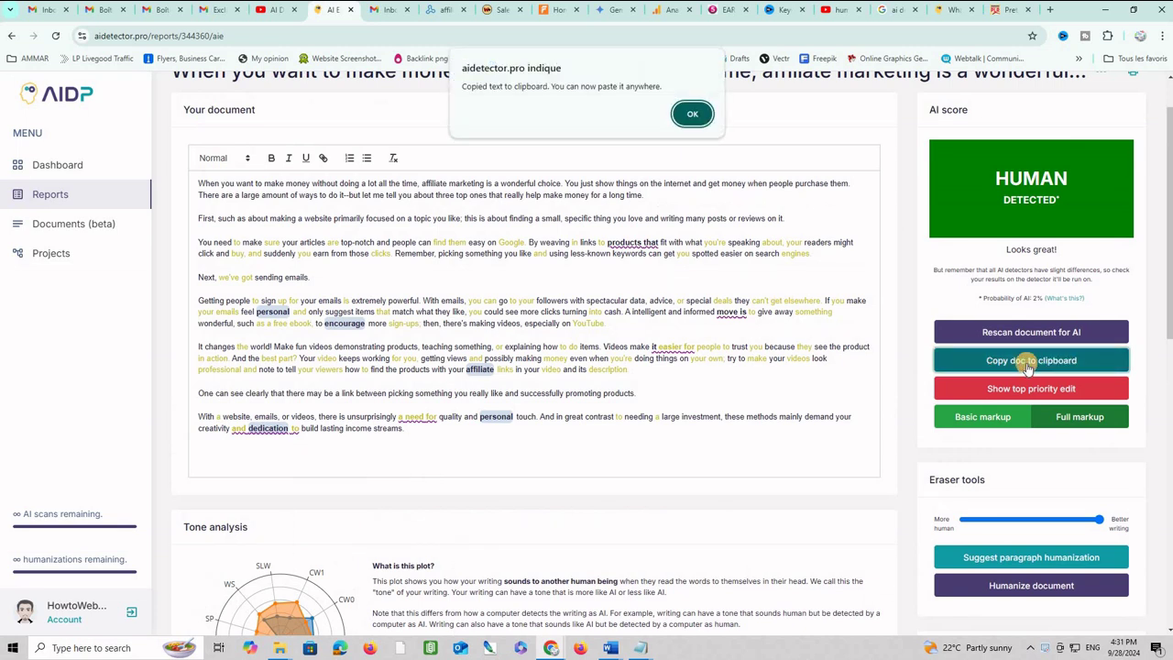
pyautogui.click(693, 113)
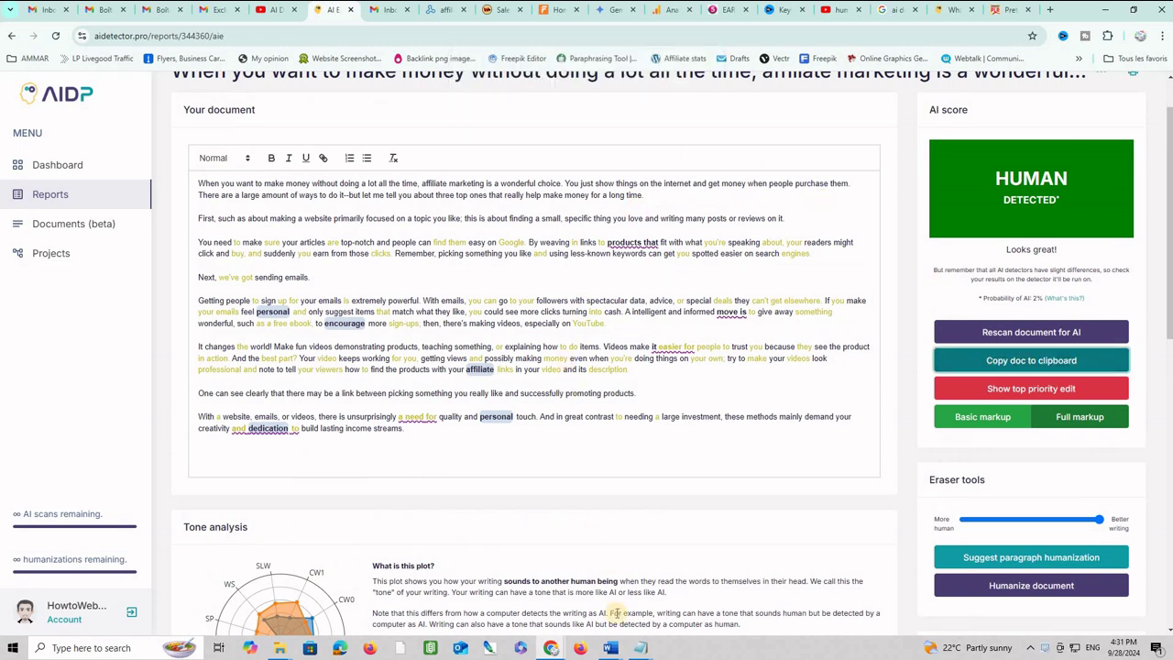
# Paste the humanized article into Document4 below the existing last paragraph
pyautogui.click(609, 649)
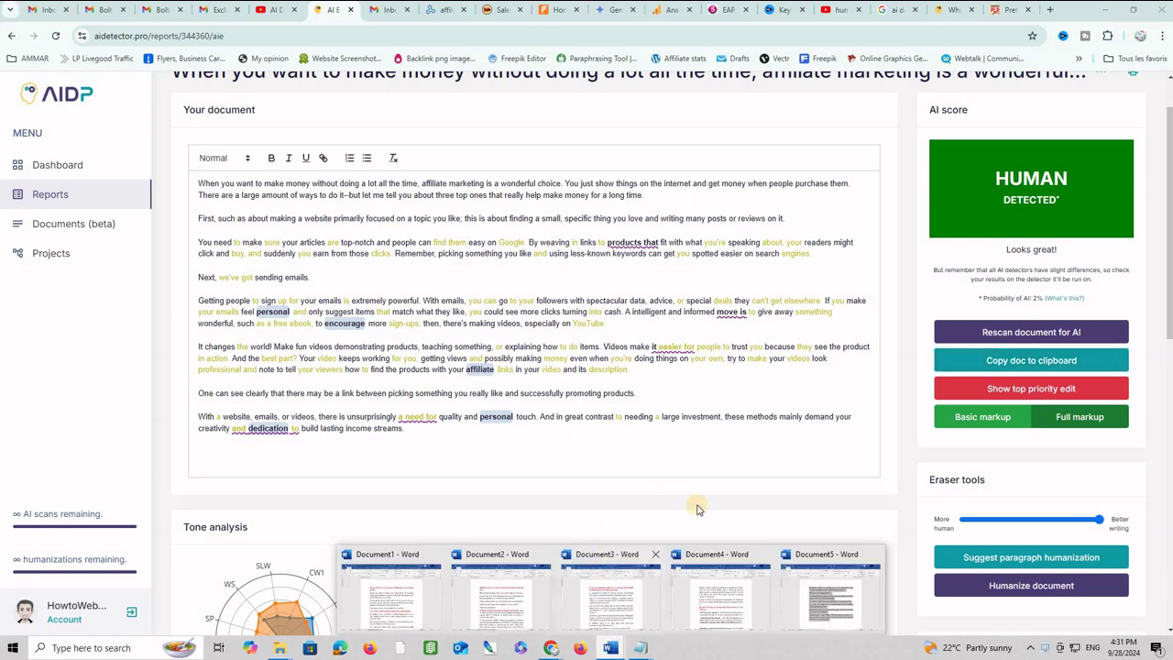
pyautogui.click(708, 613)
pyautogui.scroll(-5, 702, 372)
pyautogui.scroll(-6, 724, 375)
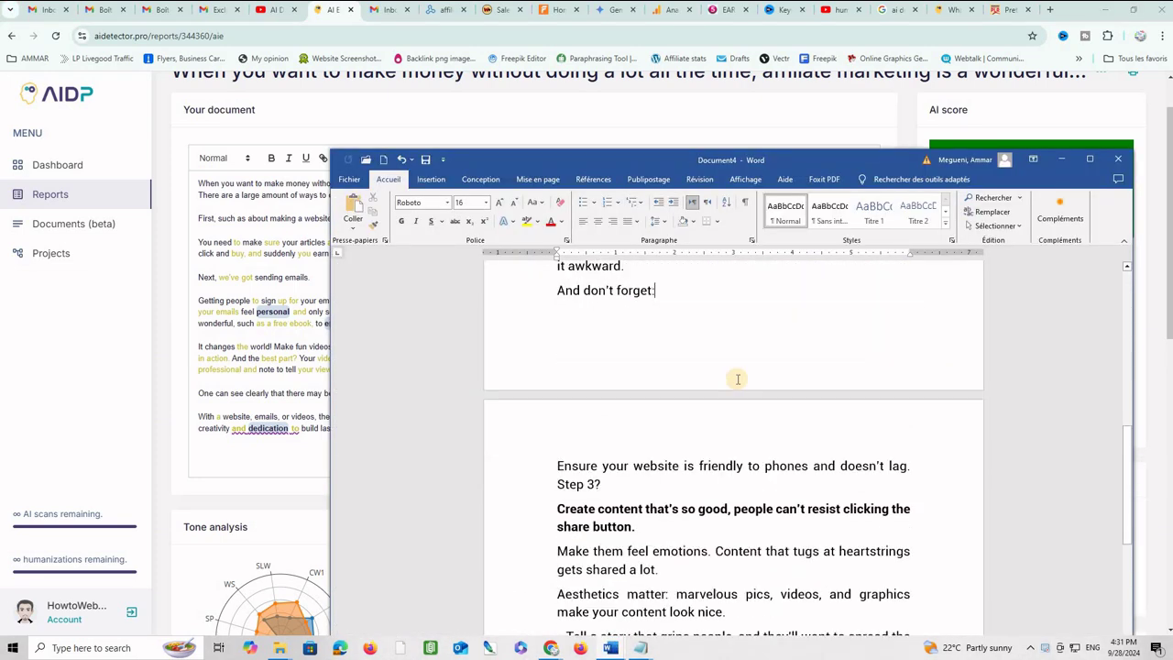
pyautogui.scroll(-10, 738, 375)
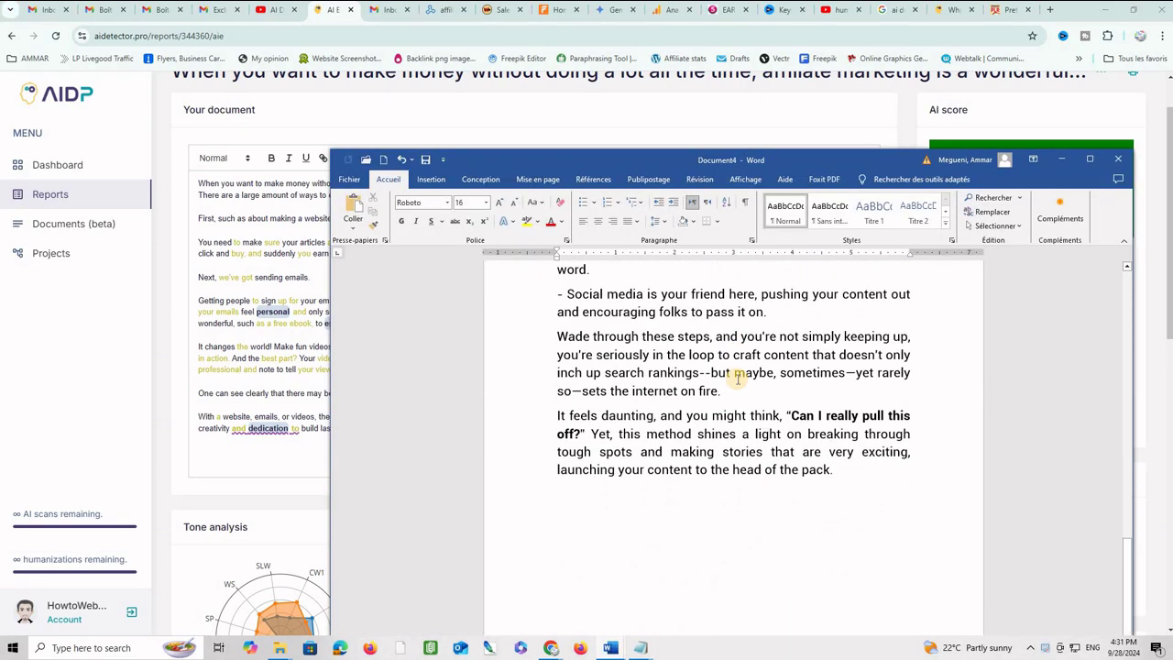
pyautogui.click(836, 464)
pyautogui.press('Return')
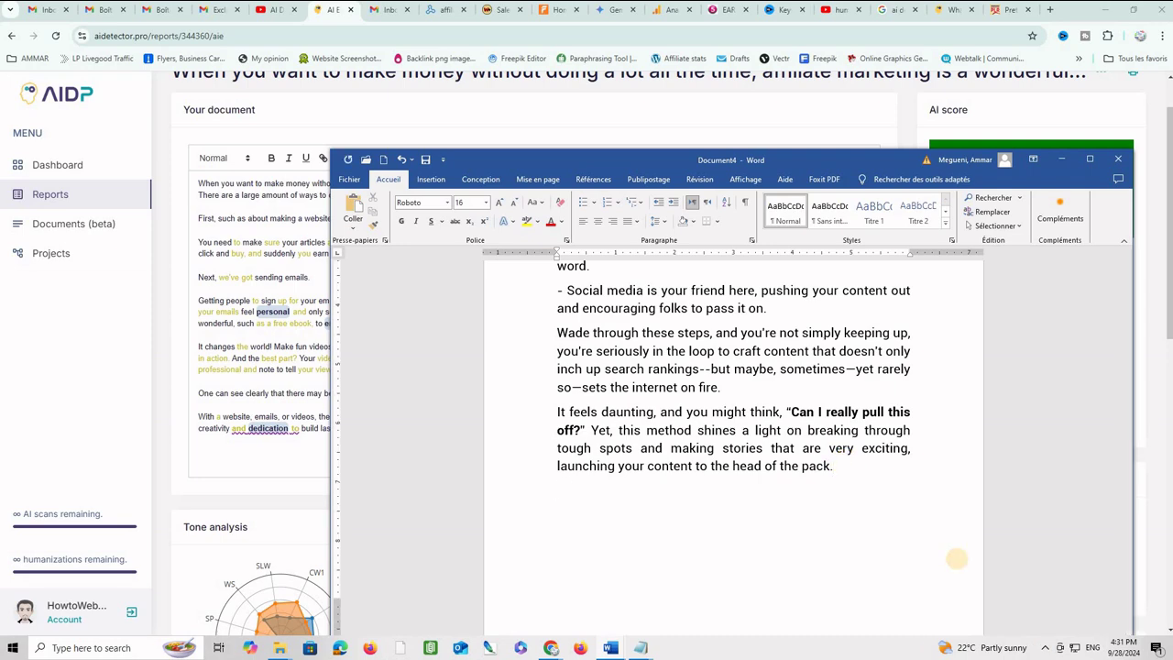
# Push the pasted article onto a new page with a break before its first line
pyautogui.scroll(10, 957, 559)
pyautogui.scroll(-2, 775, 497)
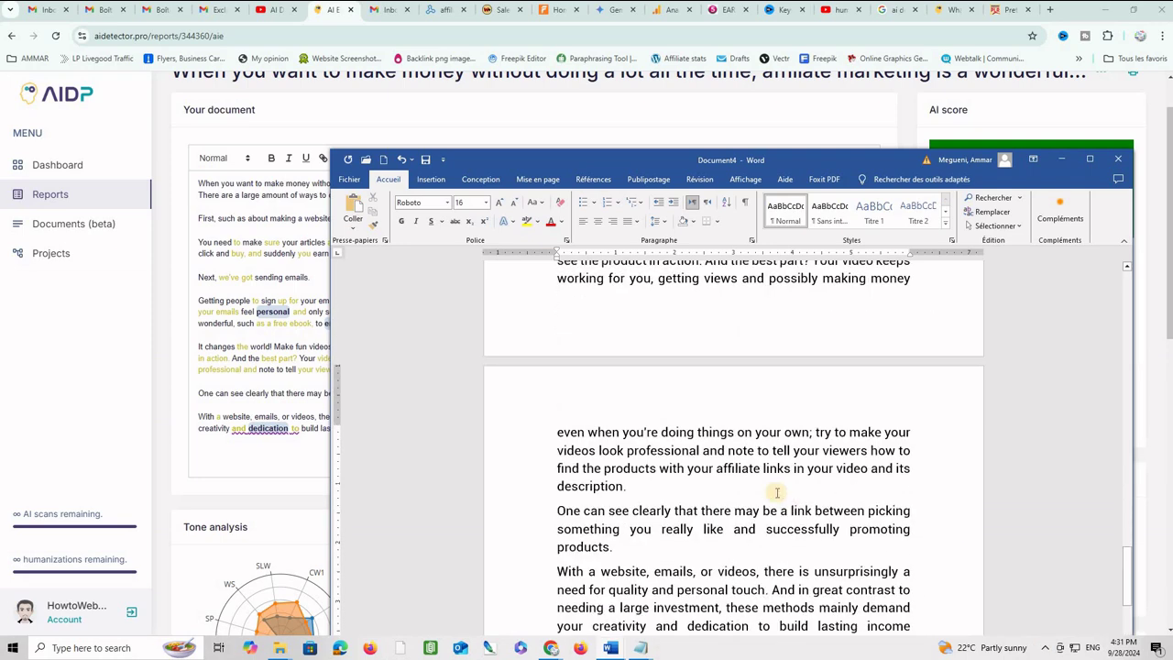
pyautogui.scroll(3, 778, 471)
pyautogui.scroll(2, 785, 472)
pyautogui.scroll(3, 765, 454)
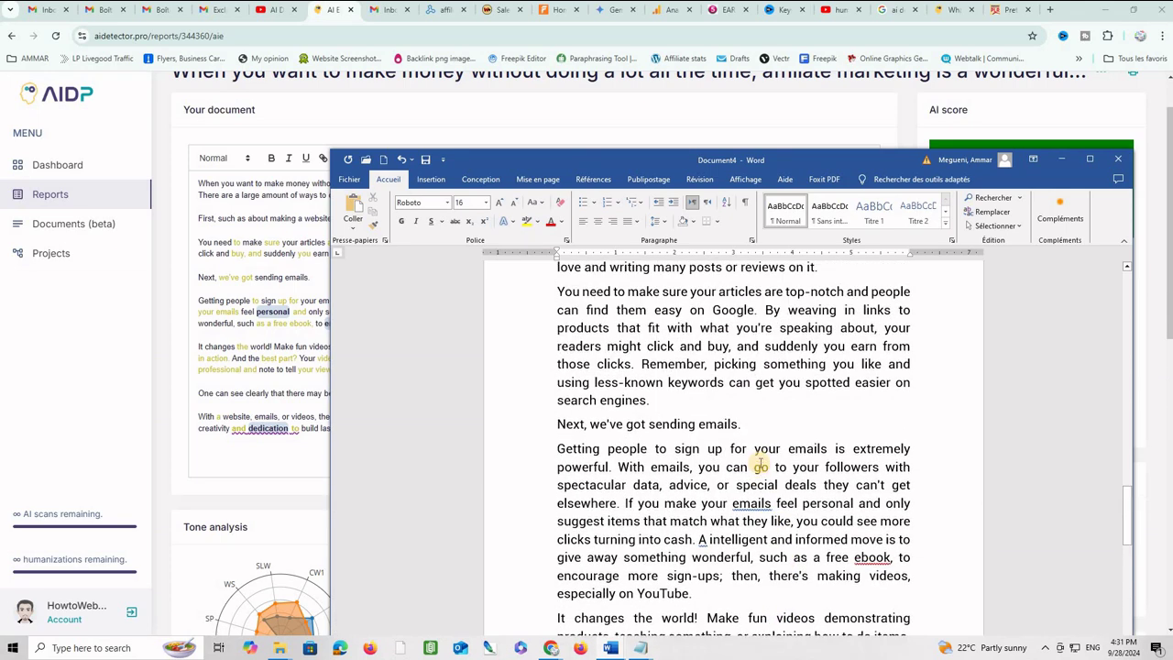
pyautogui.scroll(2, 760, 463)
pyautogui.scroll(2, 747, 458)
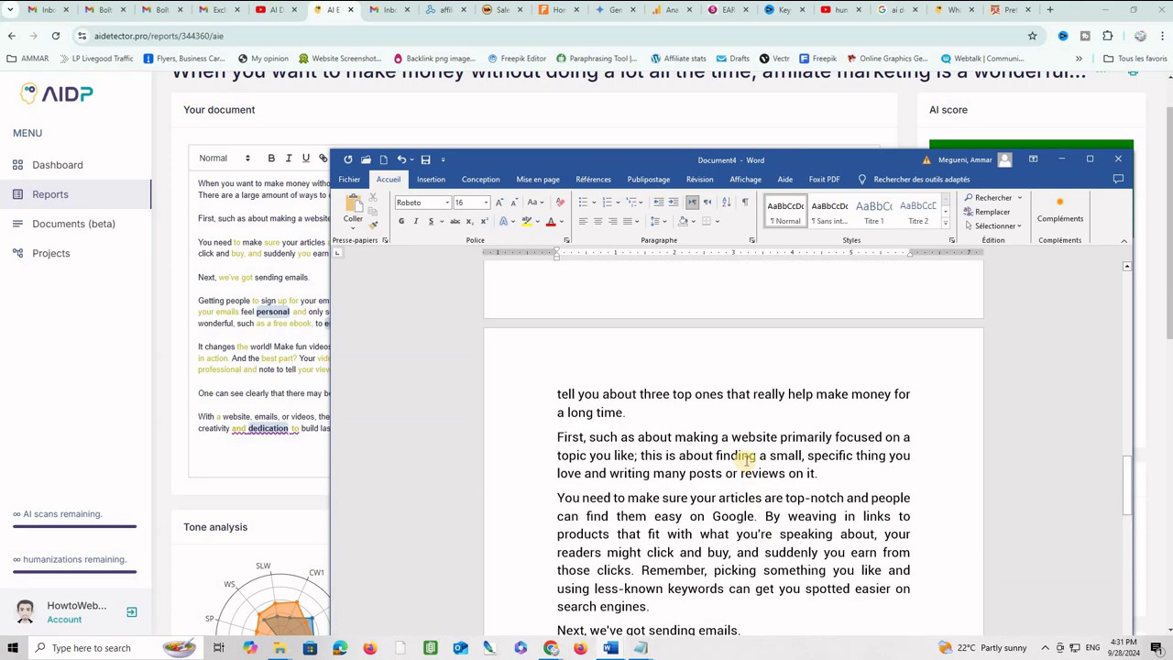
pyautogui.scroll(3, 744, 458)
pyautogui.scroll(3, 807, 439)
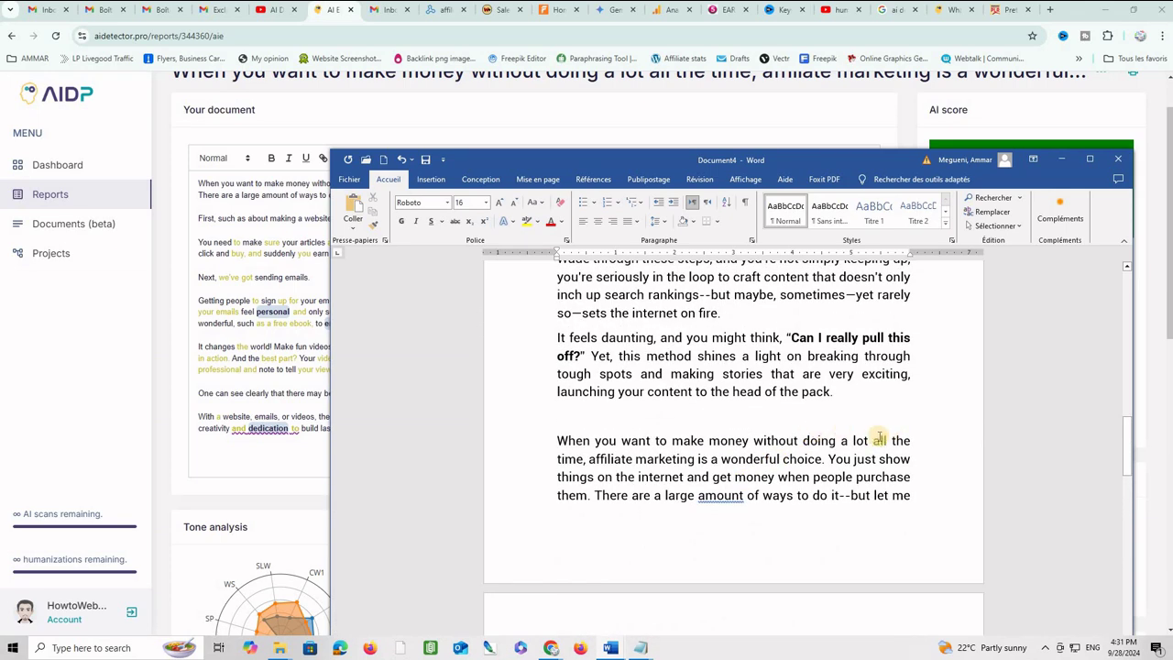
pyautogui.click(587, 420)
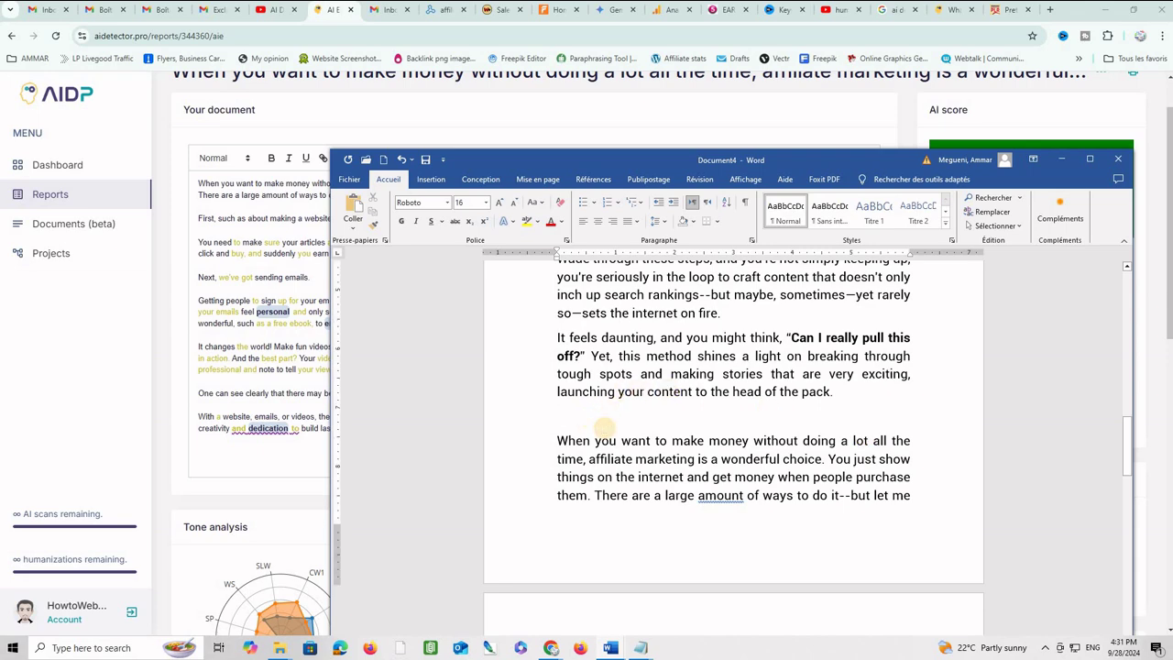
pyautogui.press('Return')
pyautogui.press('Return')
pyautogui.press('Return')
pyautogui.scroll(-3, 705, 422)
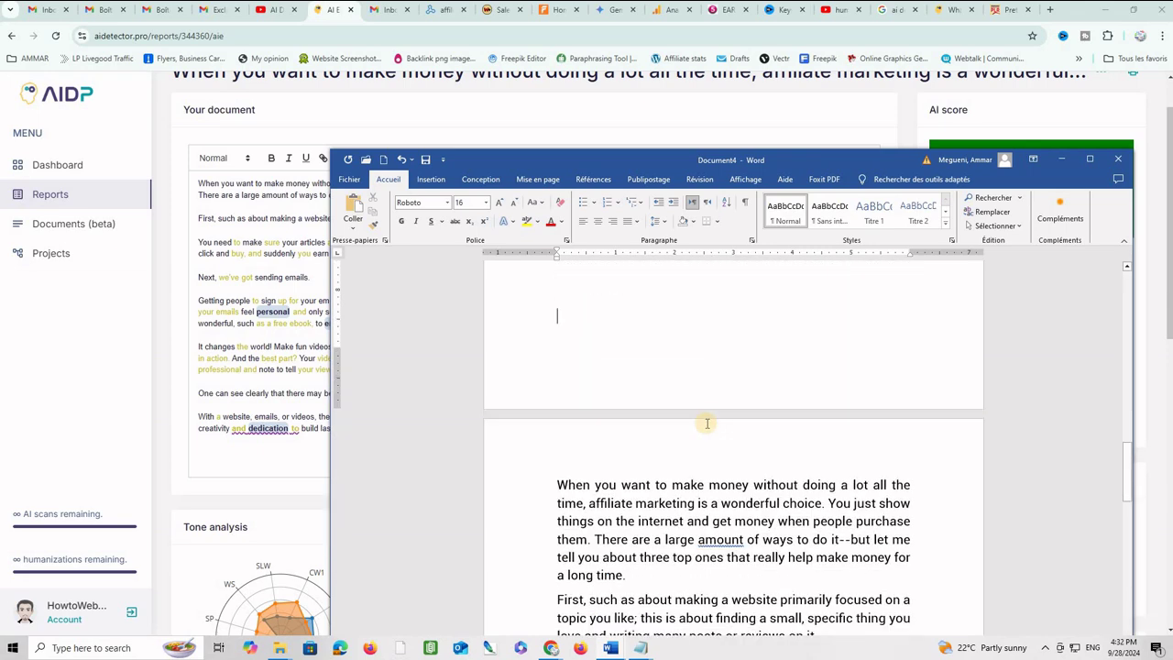
# Add a blank line after the intro paragraph ending 'a long time.'
pyautogui.scroll(-3, 696, 403)
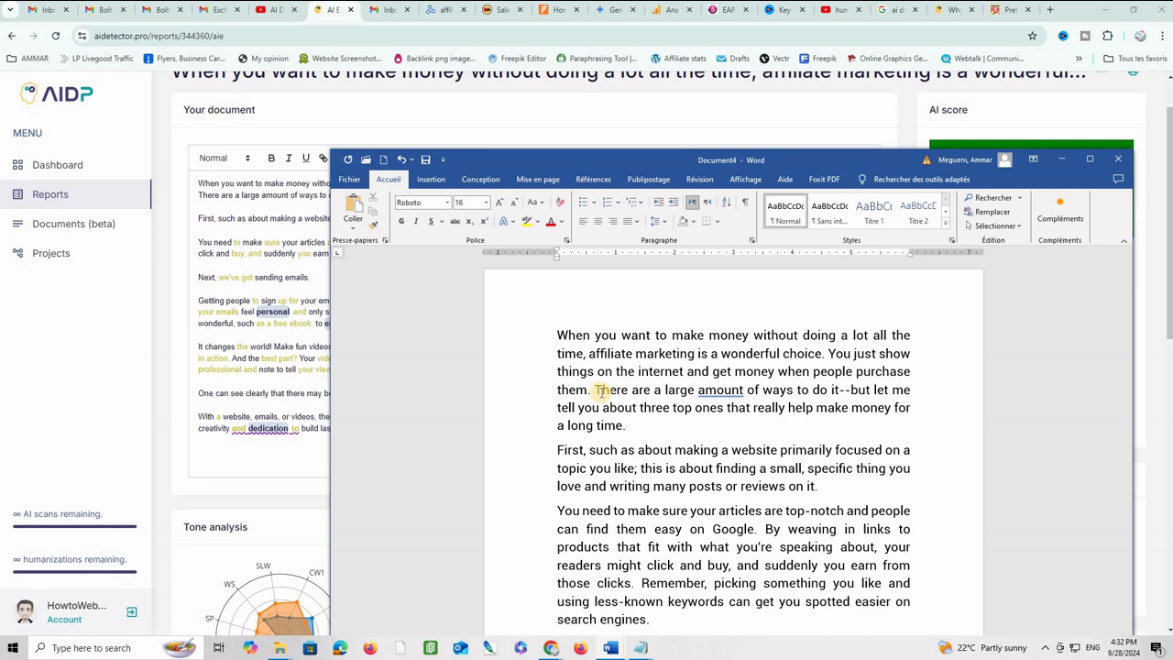
pyautogui.click(648, 436)
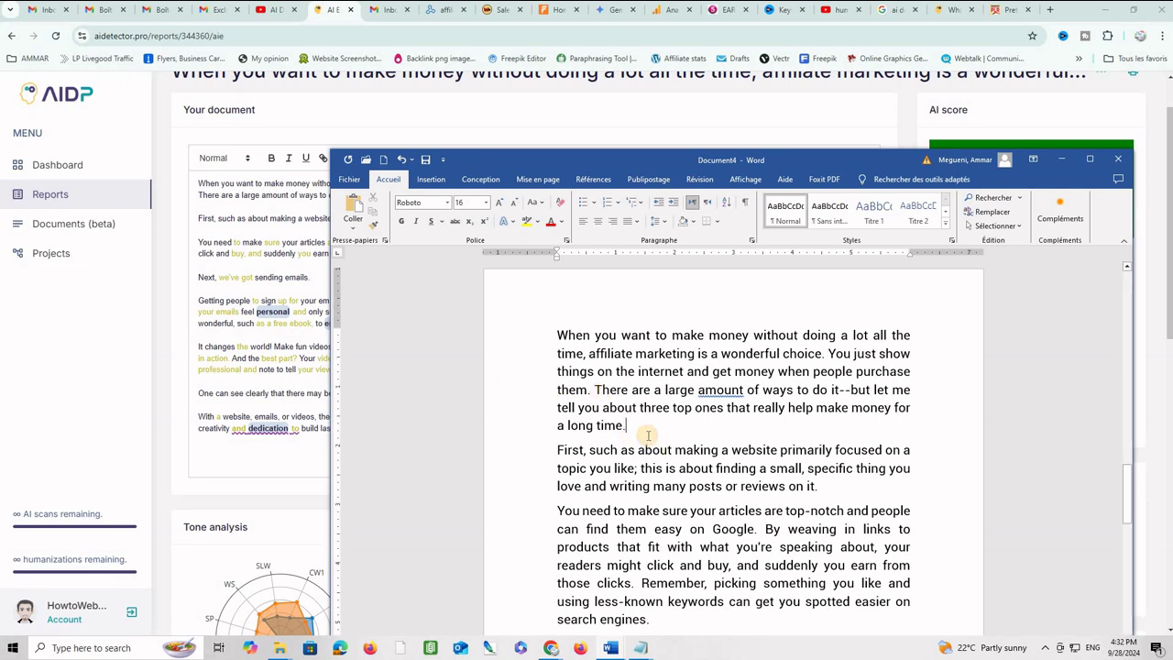
pyautogui.press('Return')
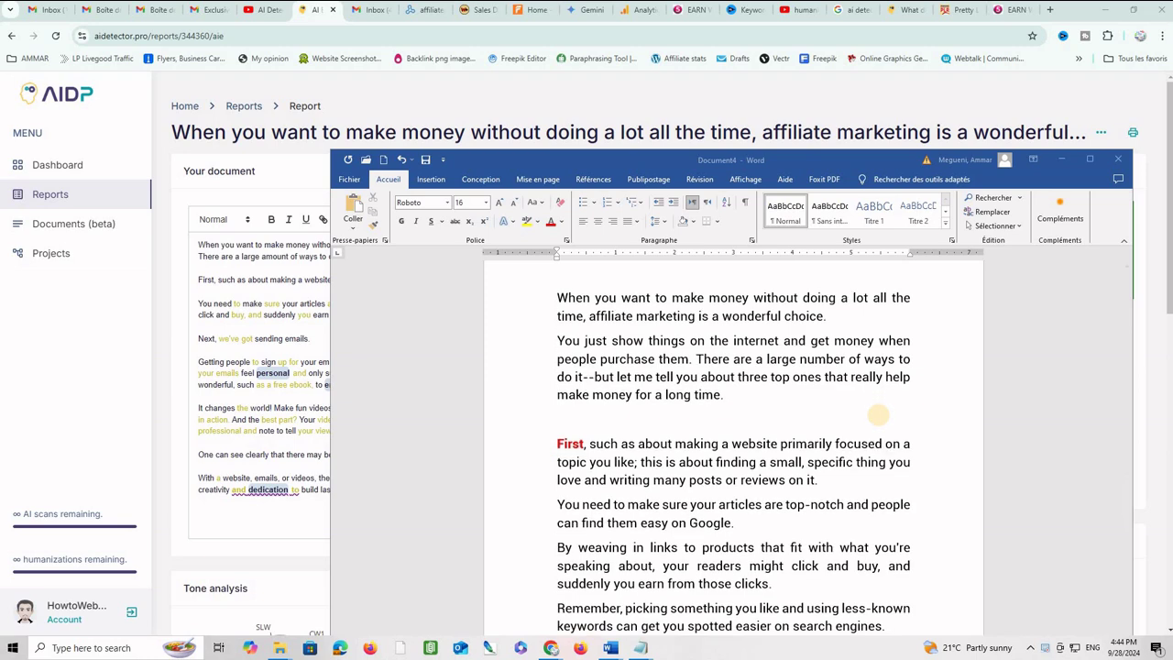
pyautogui.scroll(-3, 877, 415)
pyautogui.scroll(-3, 878, 417)
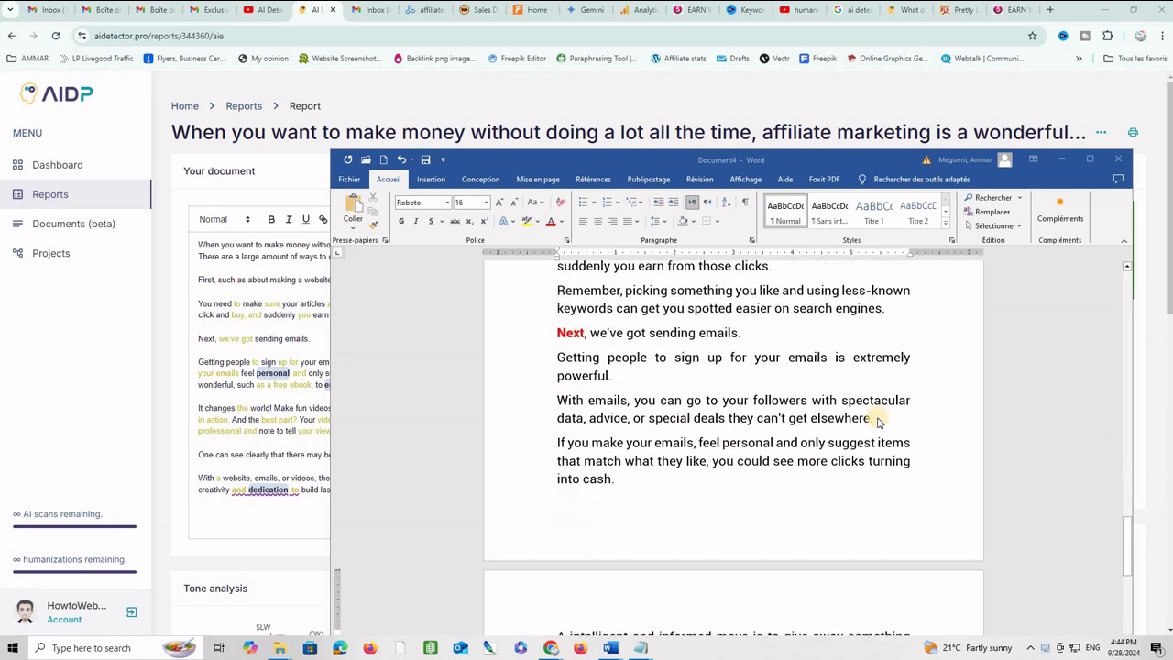
pyautogui.scroll(-3, 878, 419)
pyautogui.scroll(-3, 877, 424)
pyautogui.scroll(3, 877, 426)
pyautogui.scroll(5, 878, 427)
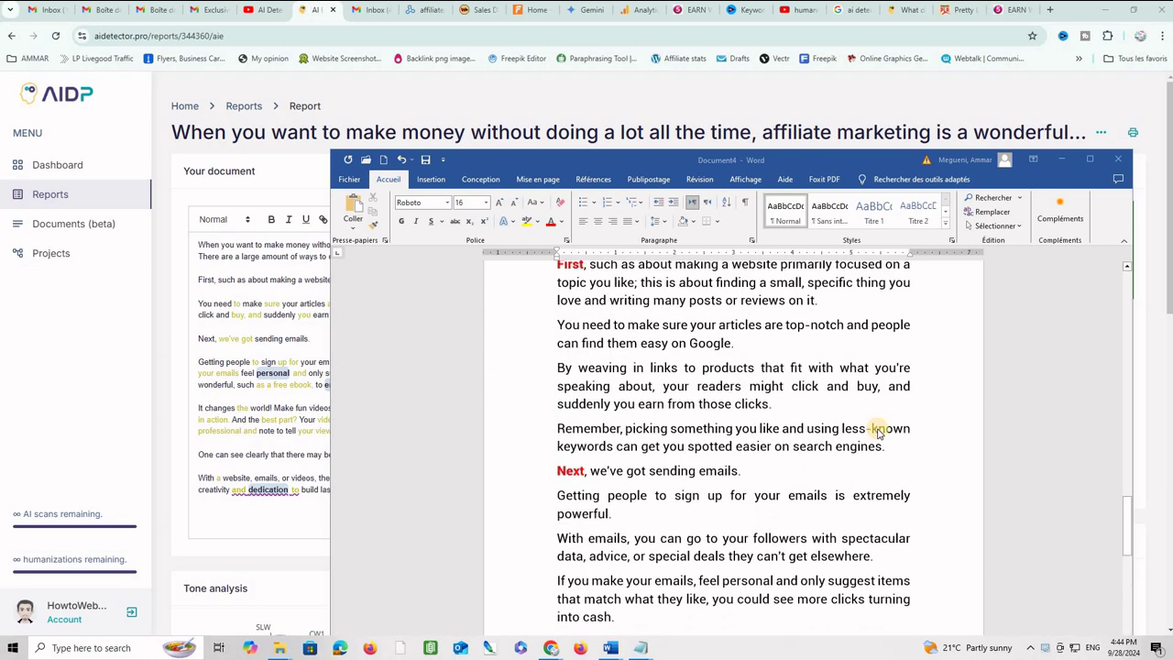
pyautogui.scroll(3, 878, 429)
pyautogui.scroll(3, 878, 431)
pyautogui.scroll(-2, 878, 430)
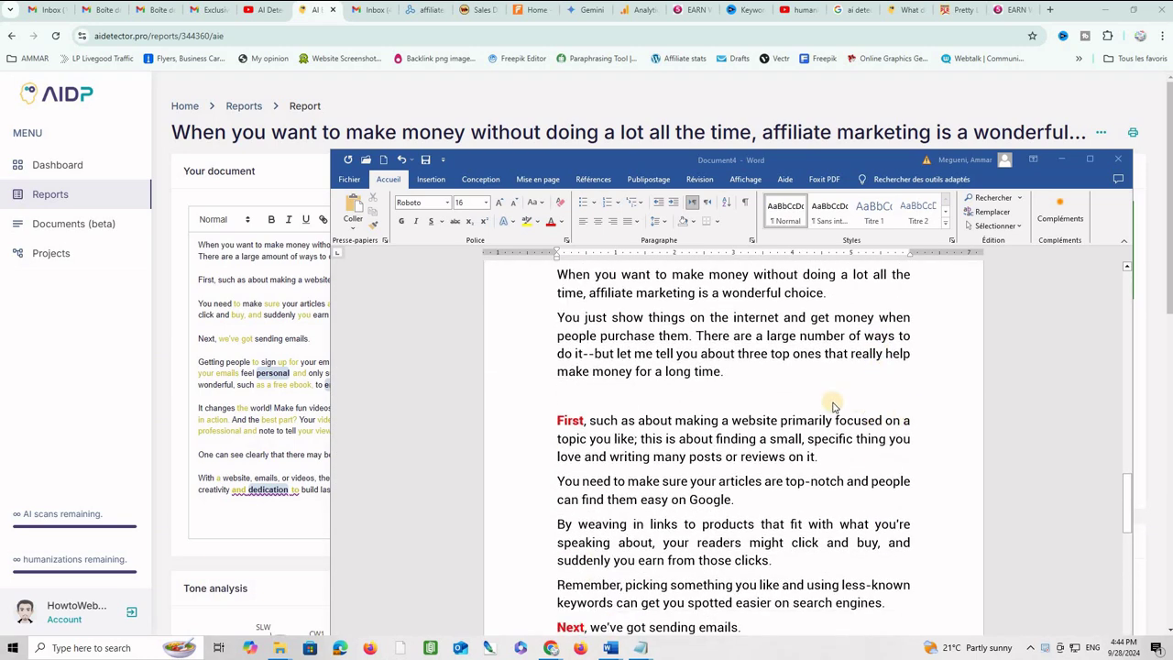